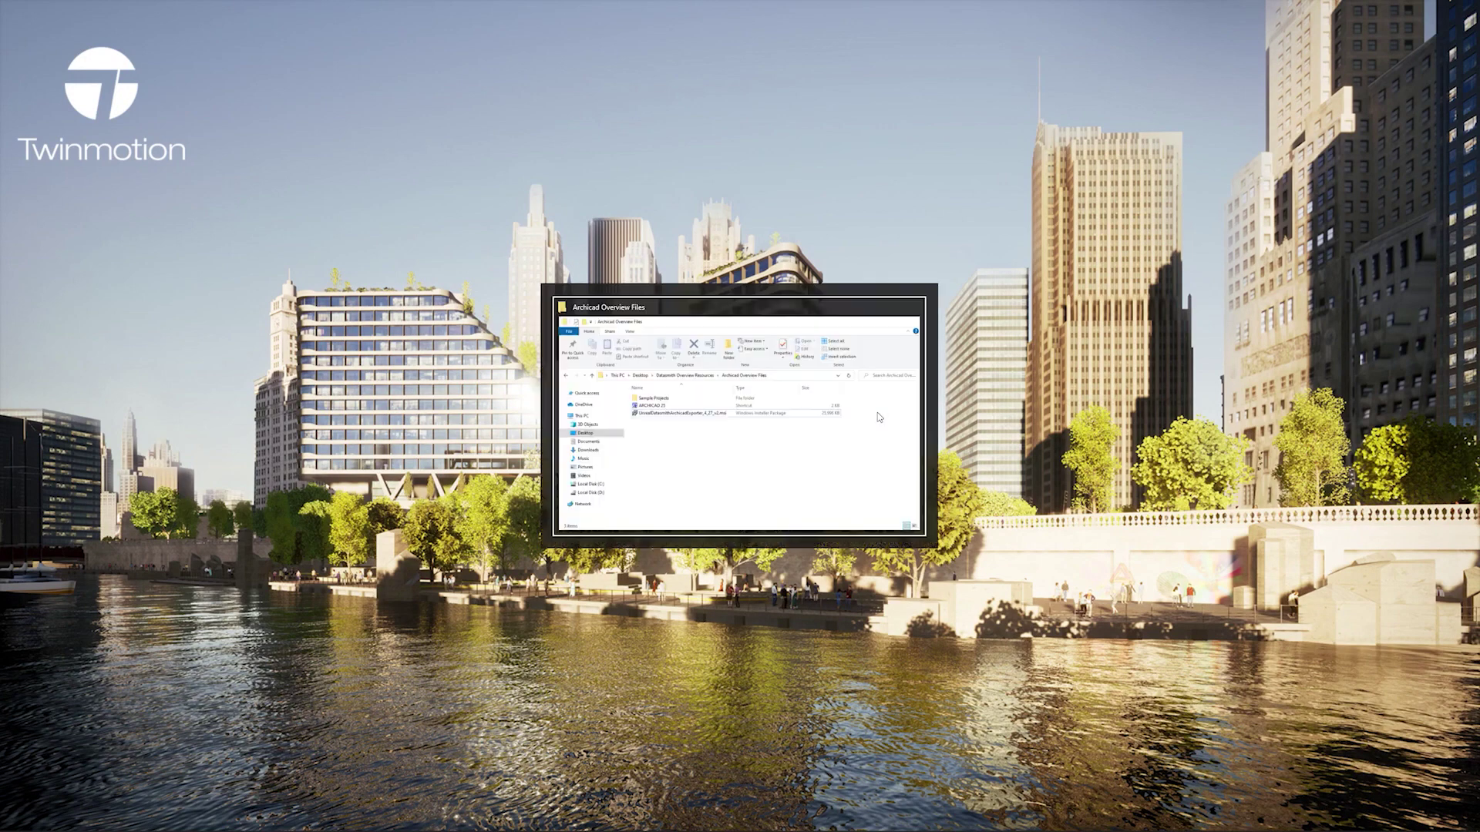
- Install the Unreal Datasmith Exporter 4.27 for Archicad 23–25 after accepting the licence, then close the installer
{"action": "left_click", "coordinate": [634, 436]}
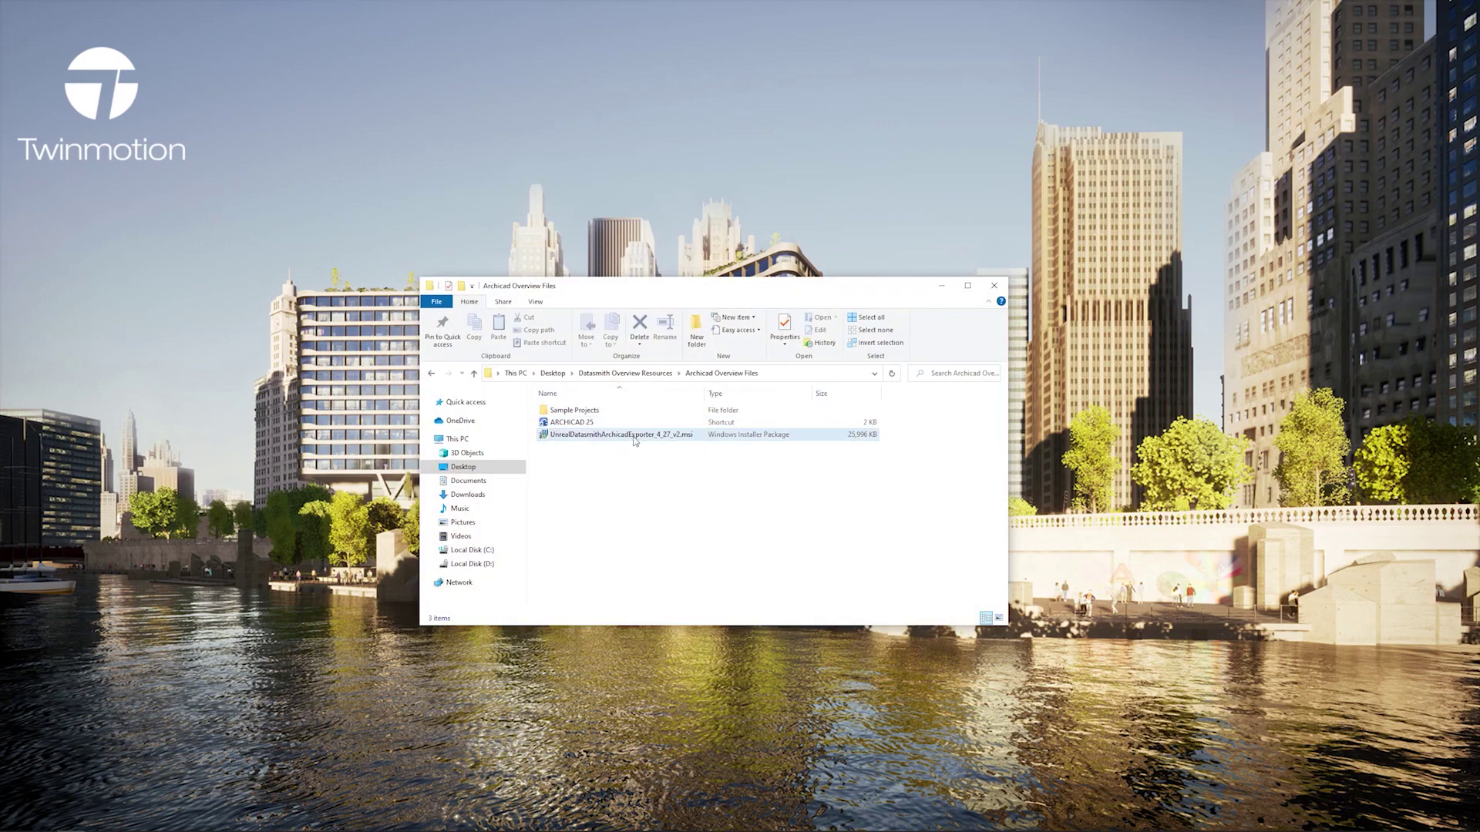
{"action": "double_click", "coordinate": [634, 436]}
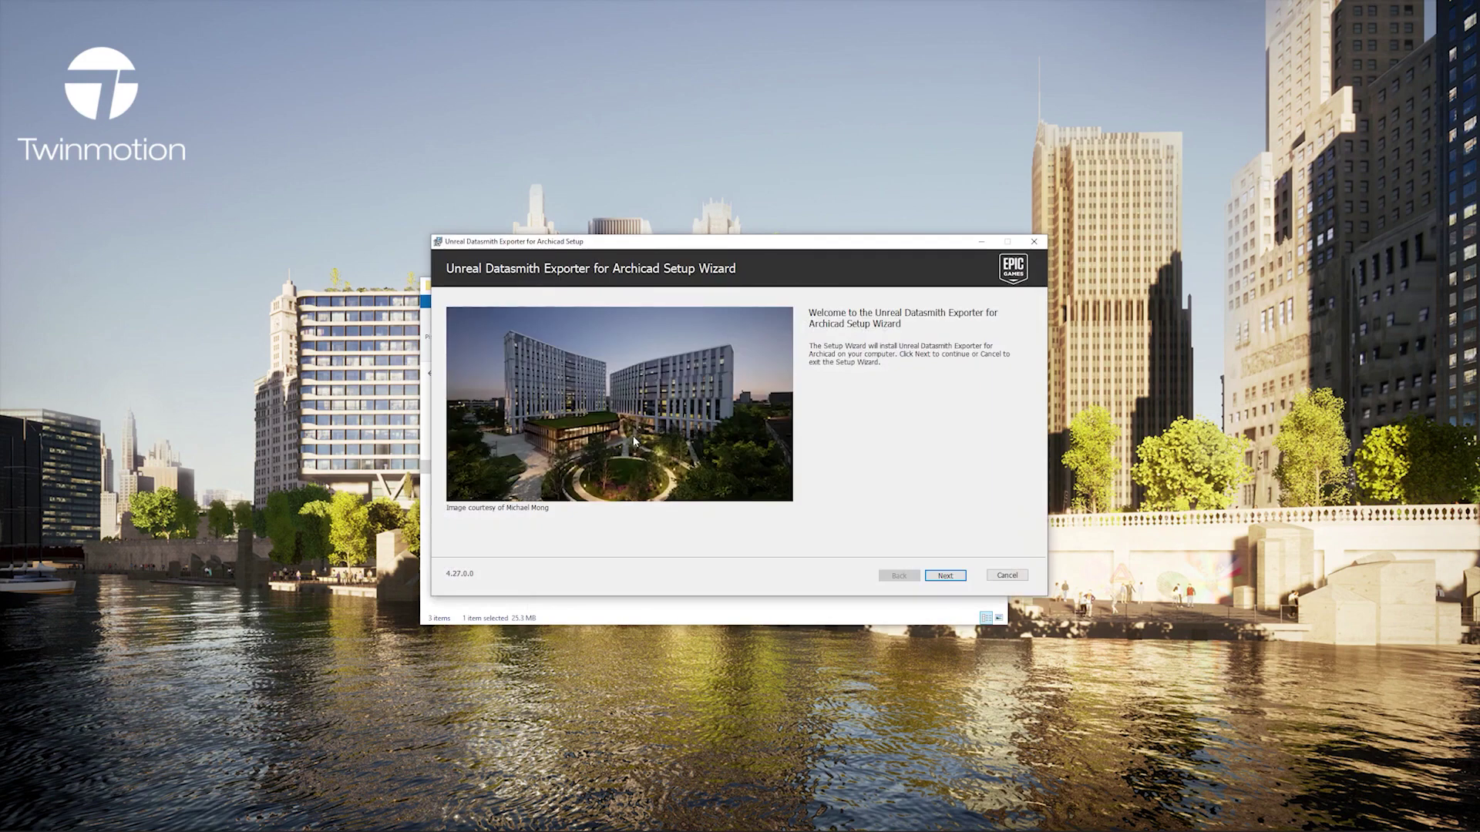
{"action": "left_click", "coordinate": [944, 576]}
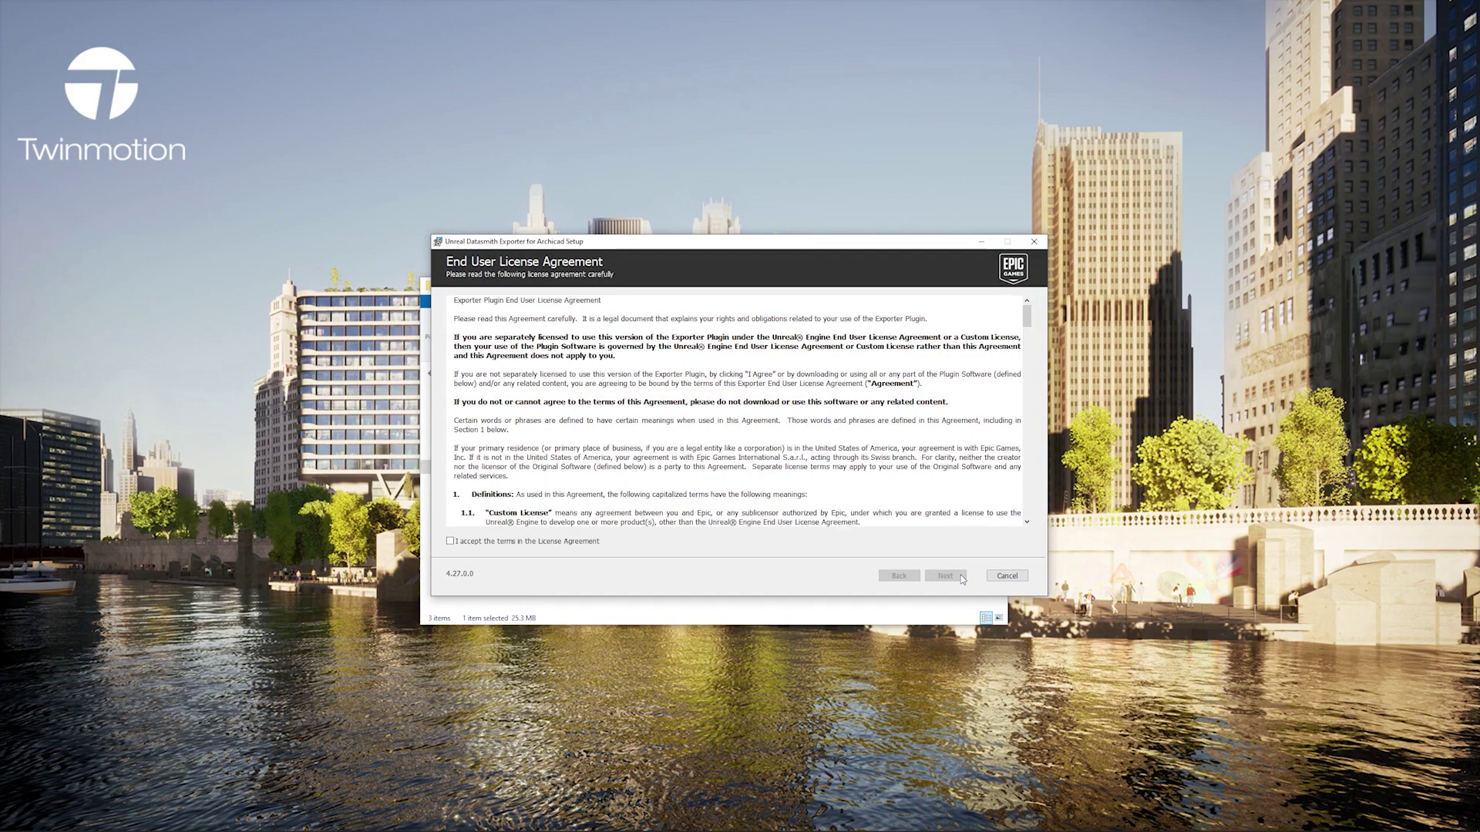
{"action": "left_click", "coordinate": [563, 542]}
{"action": "left_click", "coordinate": [946, 576]}
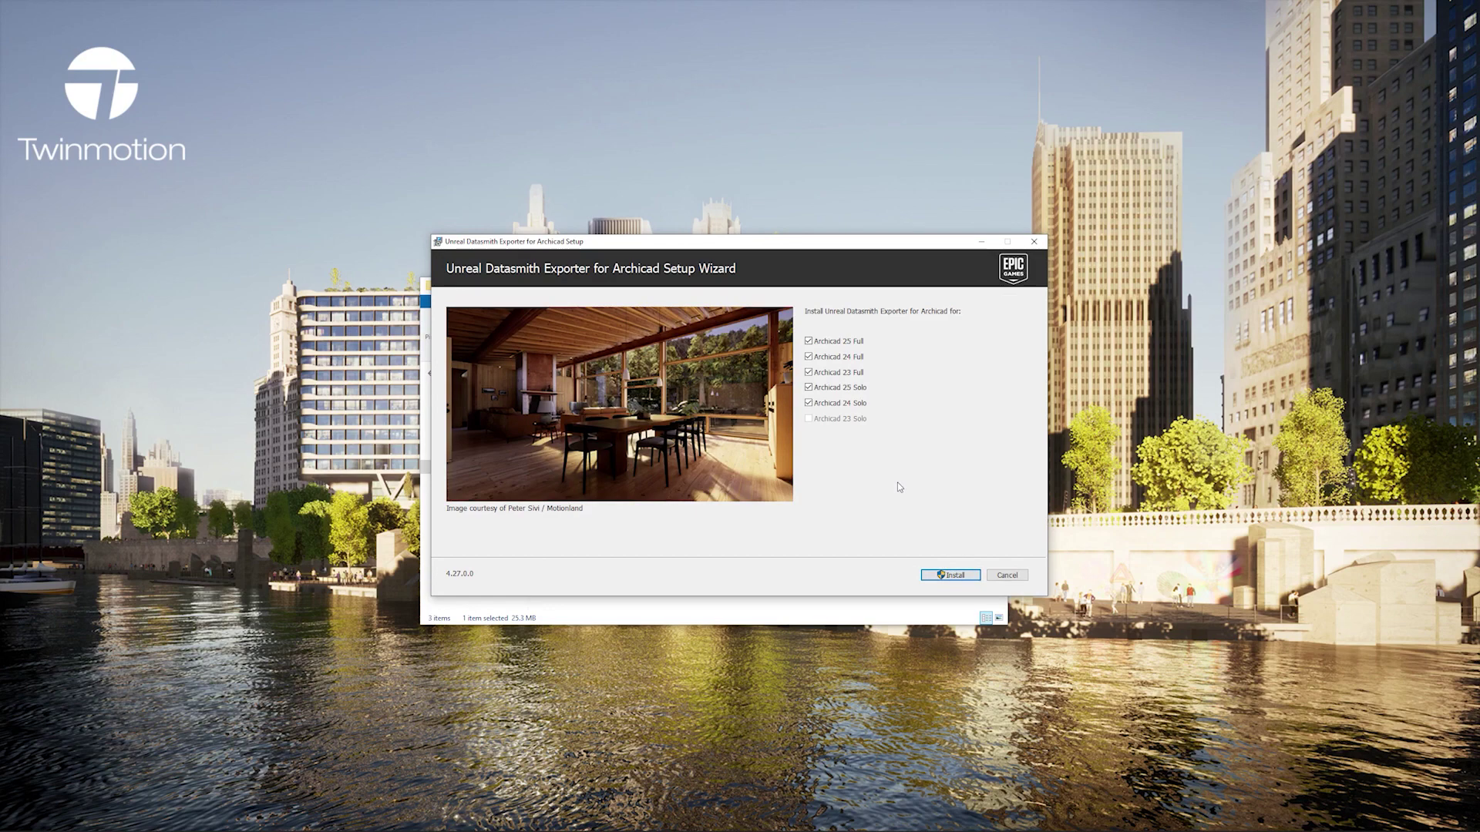
{"action": "left_click", "coordinate": [977, 577]}
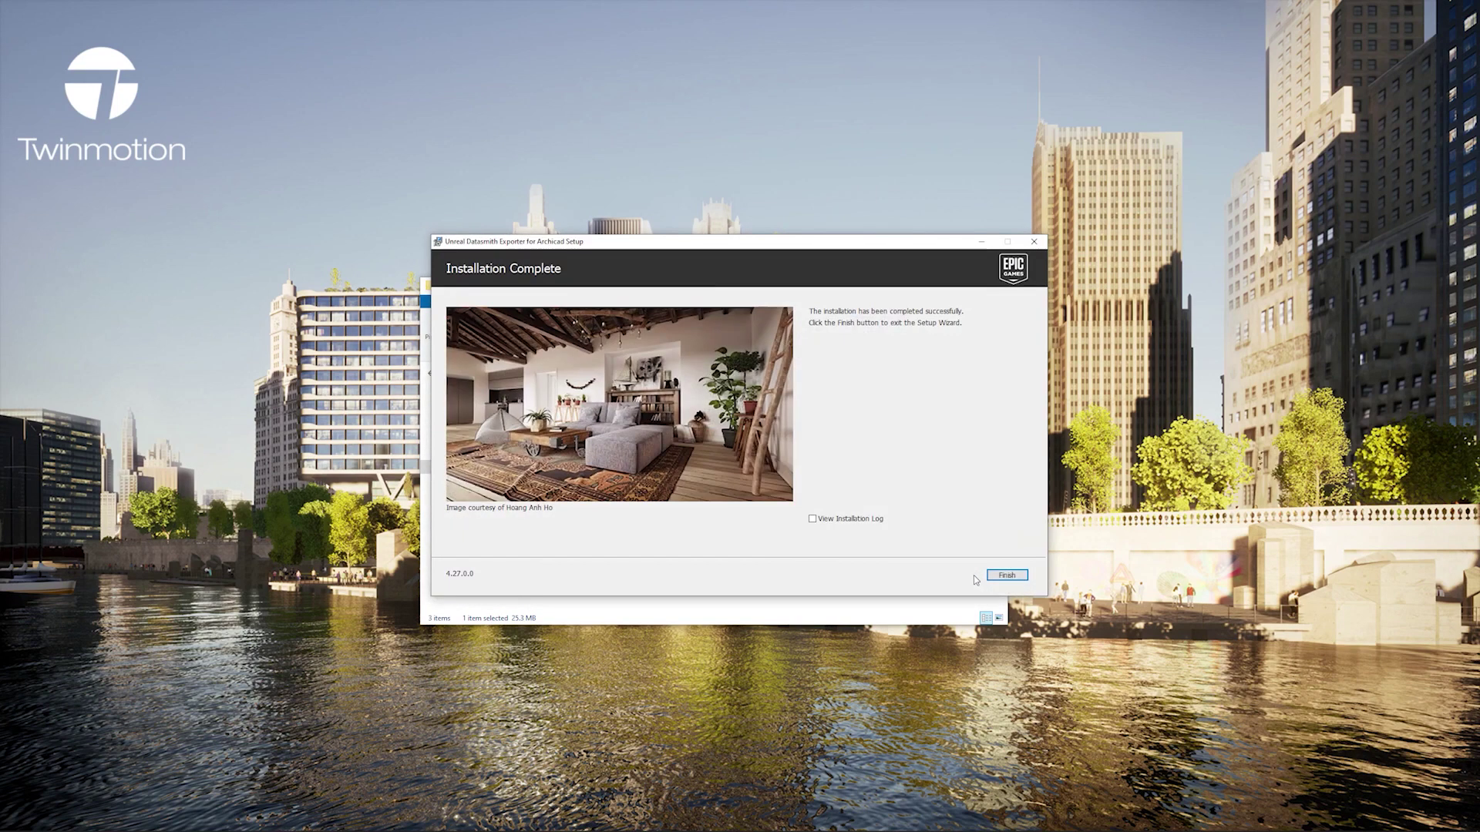
{"action": "left_click", "coordinate": [1006, 575]}
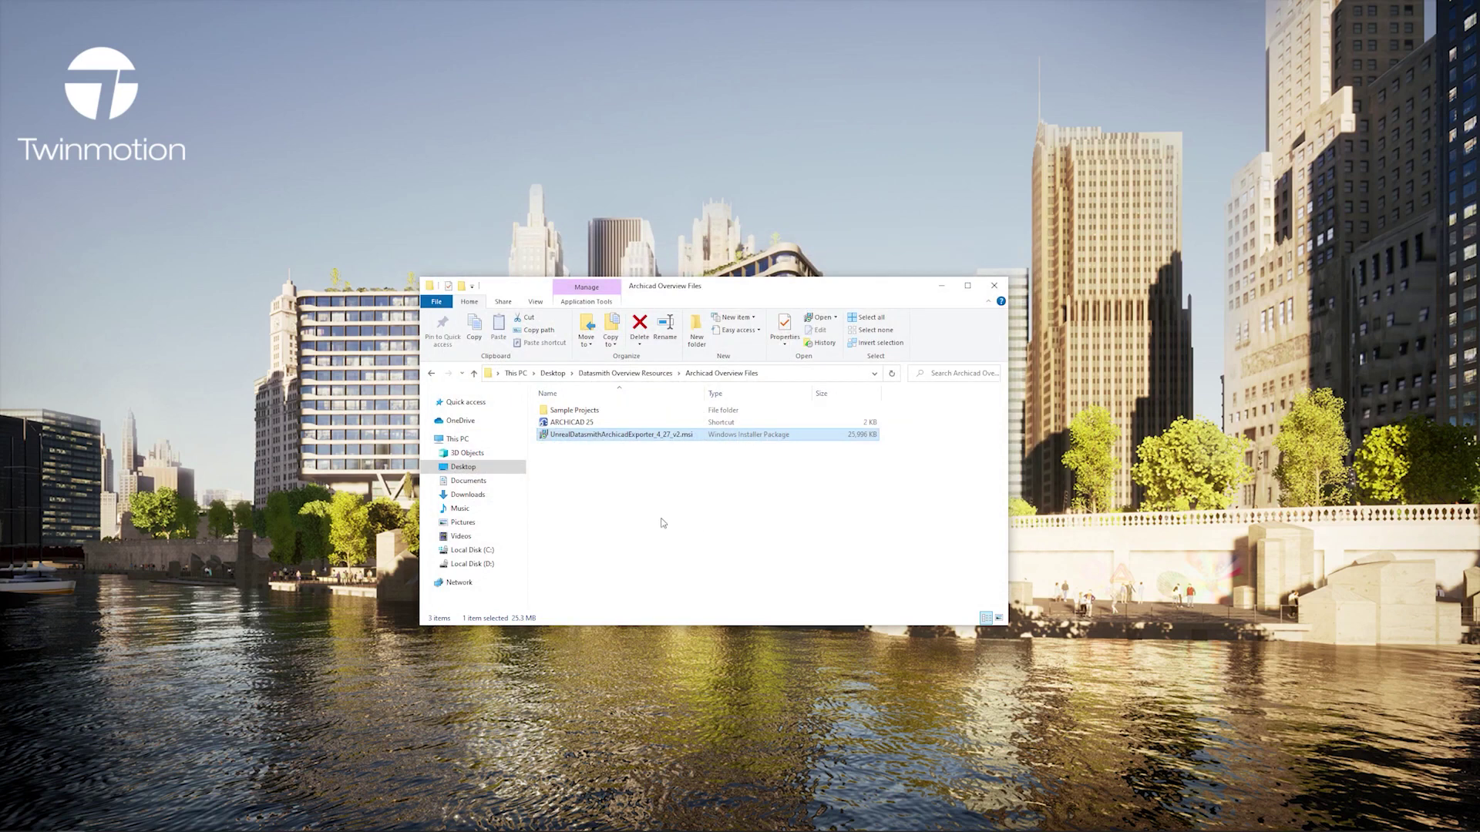
- Open the GRAPHISOFT Hillside House .pln from the Sample Projects folder in Archicad 25
{"action": "double_click", "coordinate": [585, 411]}
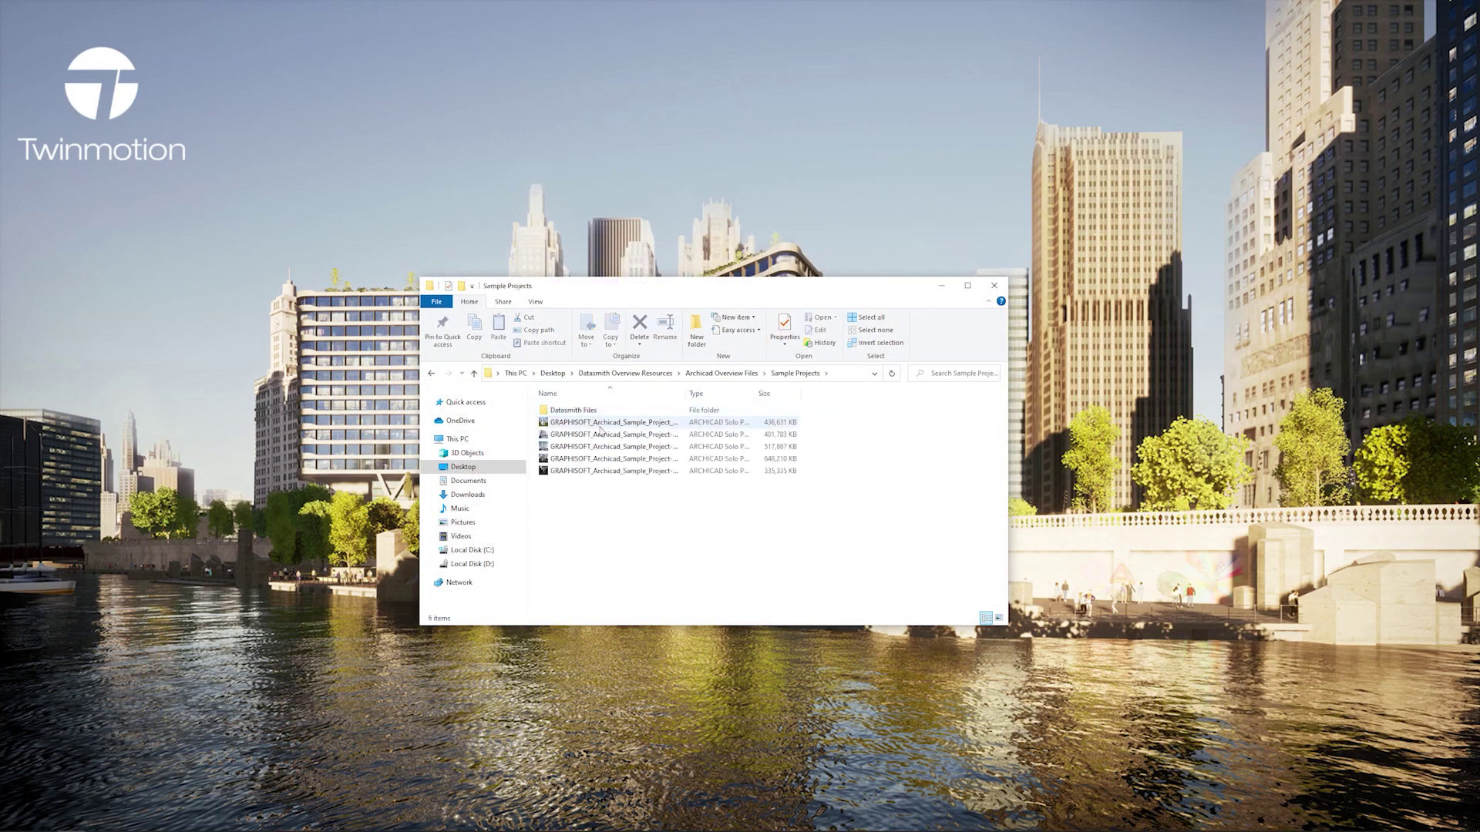
{"action": "double_click", "coordinate": [607, 424]}
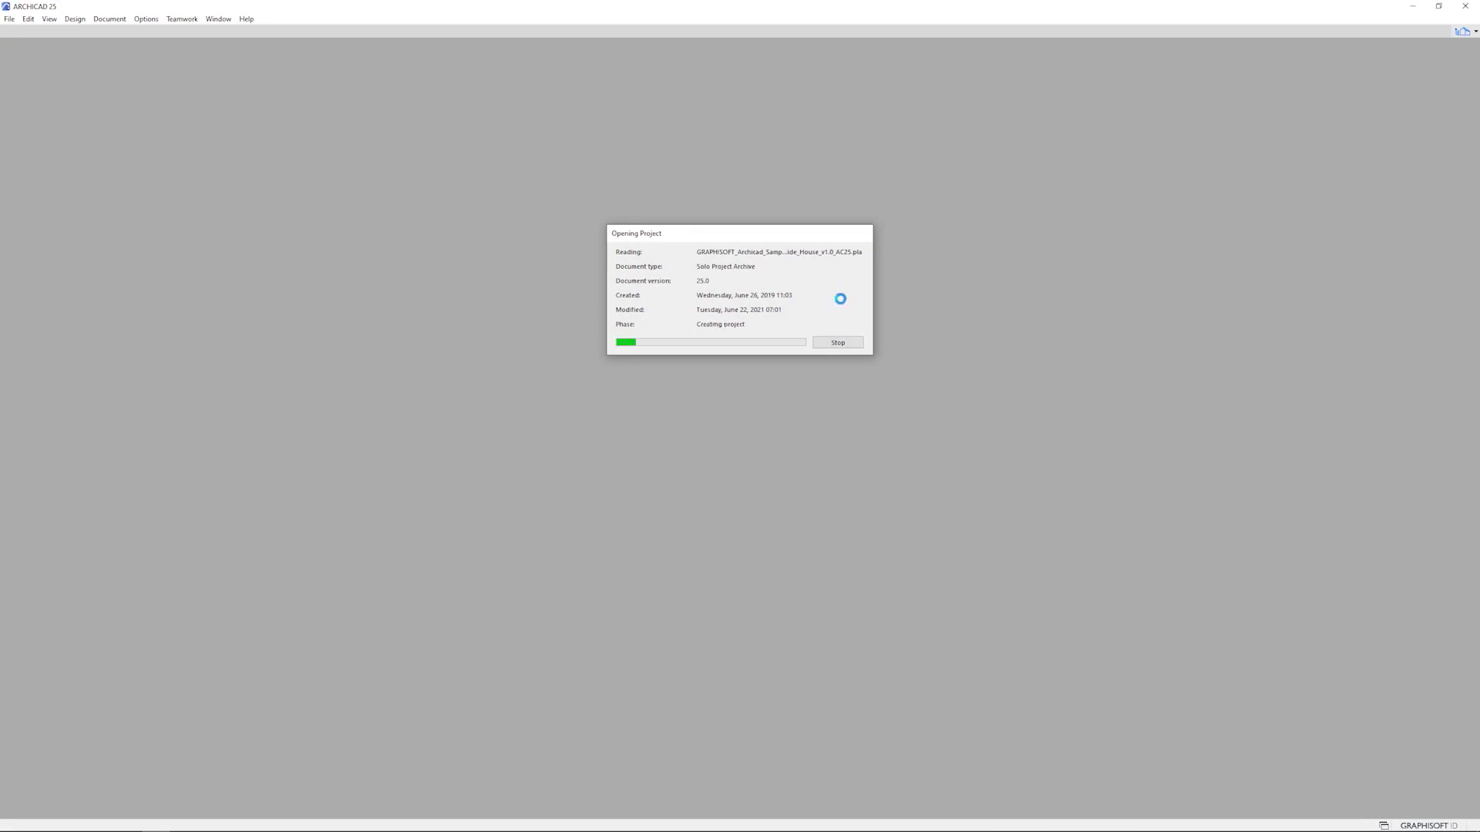
- Confirm the Active Library Usage prompt and switch to the General 3D View - Perspective of the house
{"action": "left_click", "coordinate": [834, 374]}
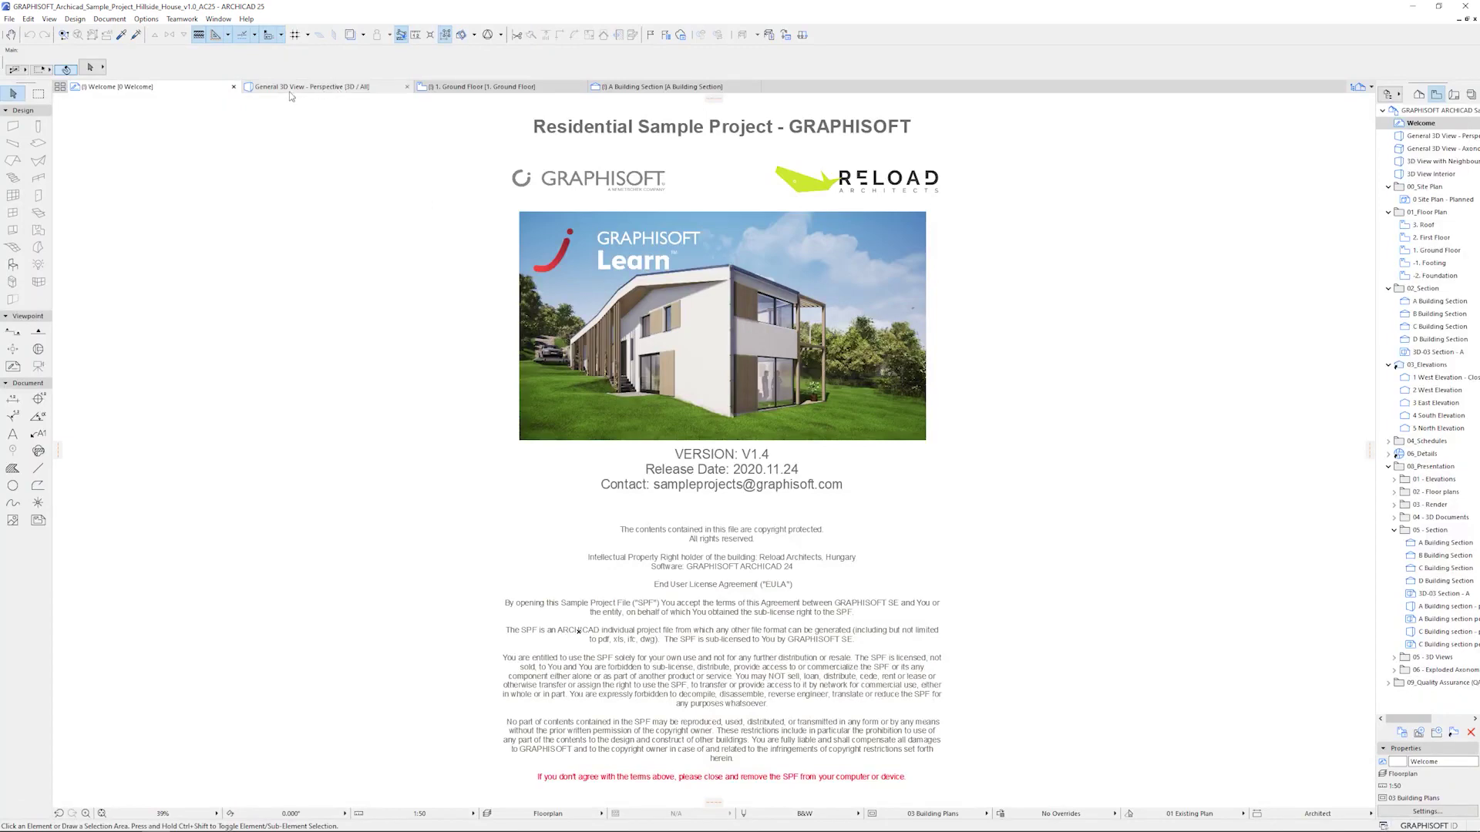
{"action": "left_click", "coordinate": [324, 88]}
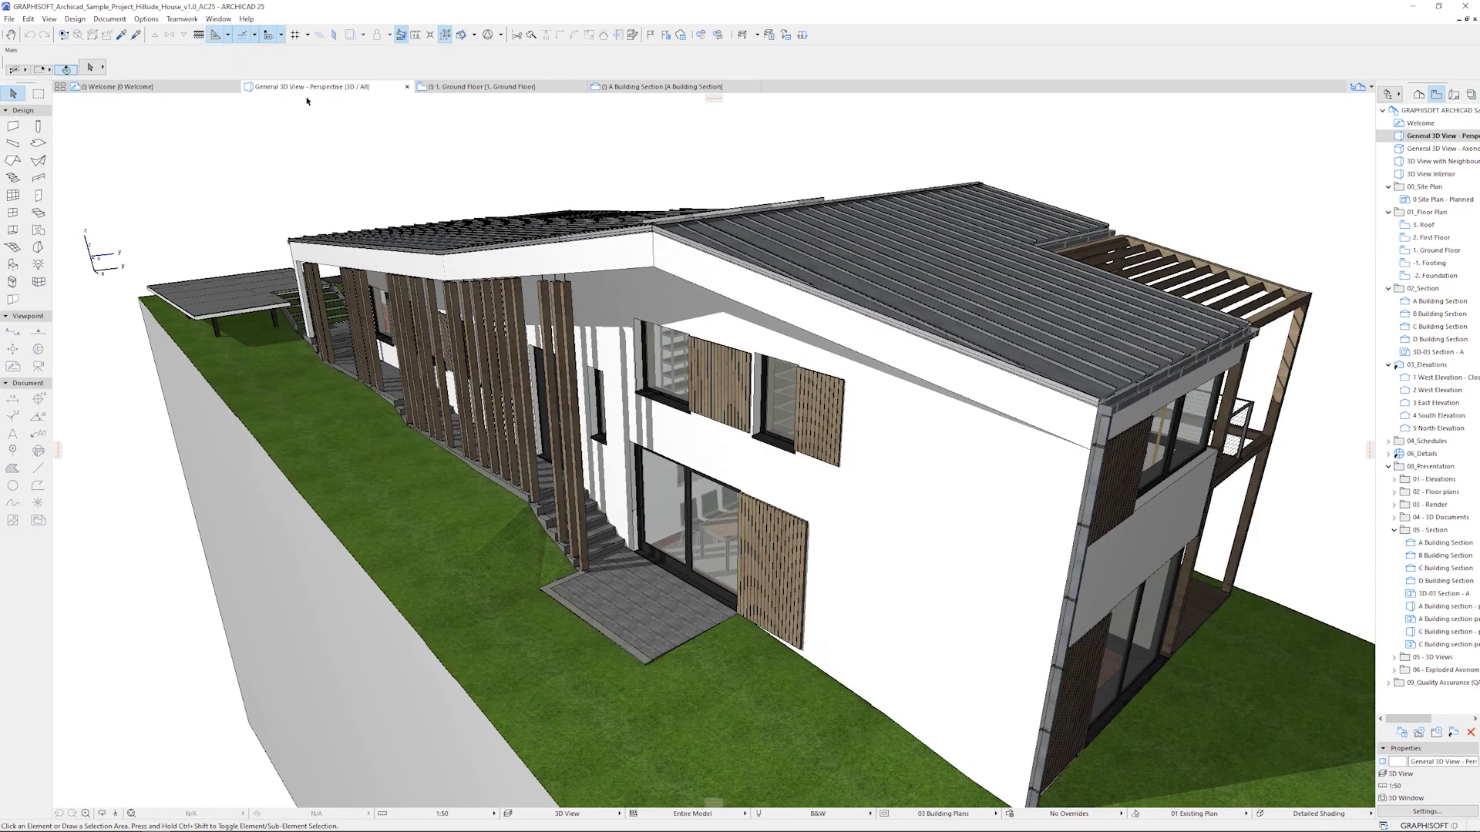
- Show the Datasmith palette via Window > Palettes > Datasmith
{"action": "left_click", "coordinate": [219, 19]}
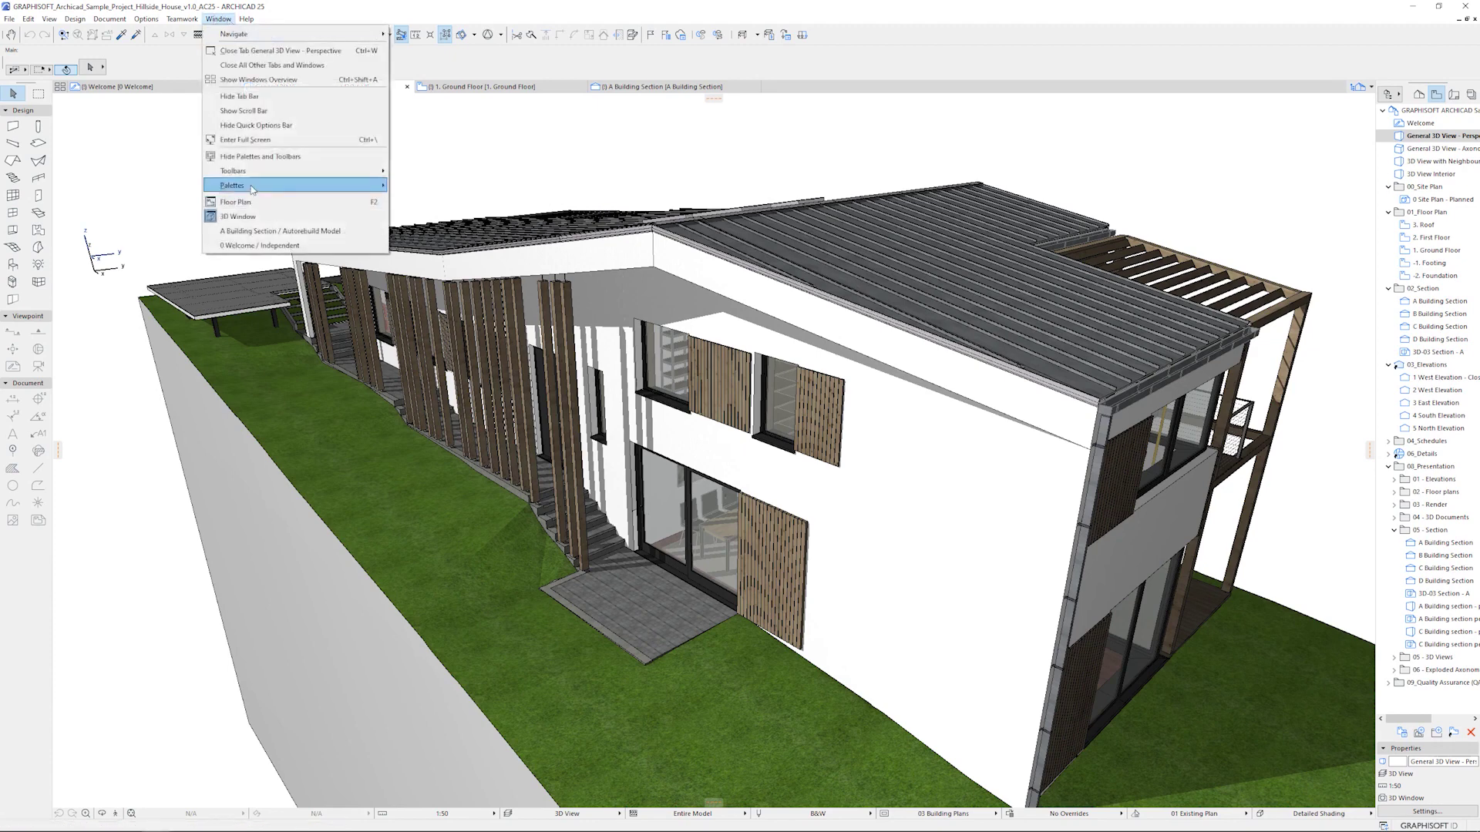
{"action": "mouse_move", "coordinate": [347, 186]}
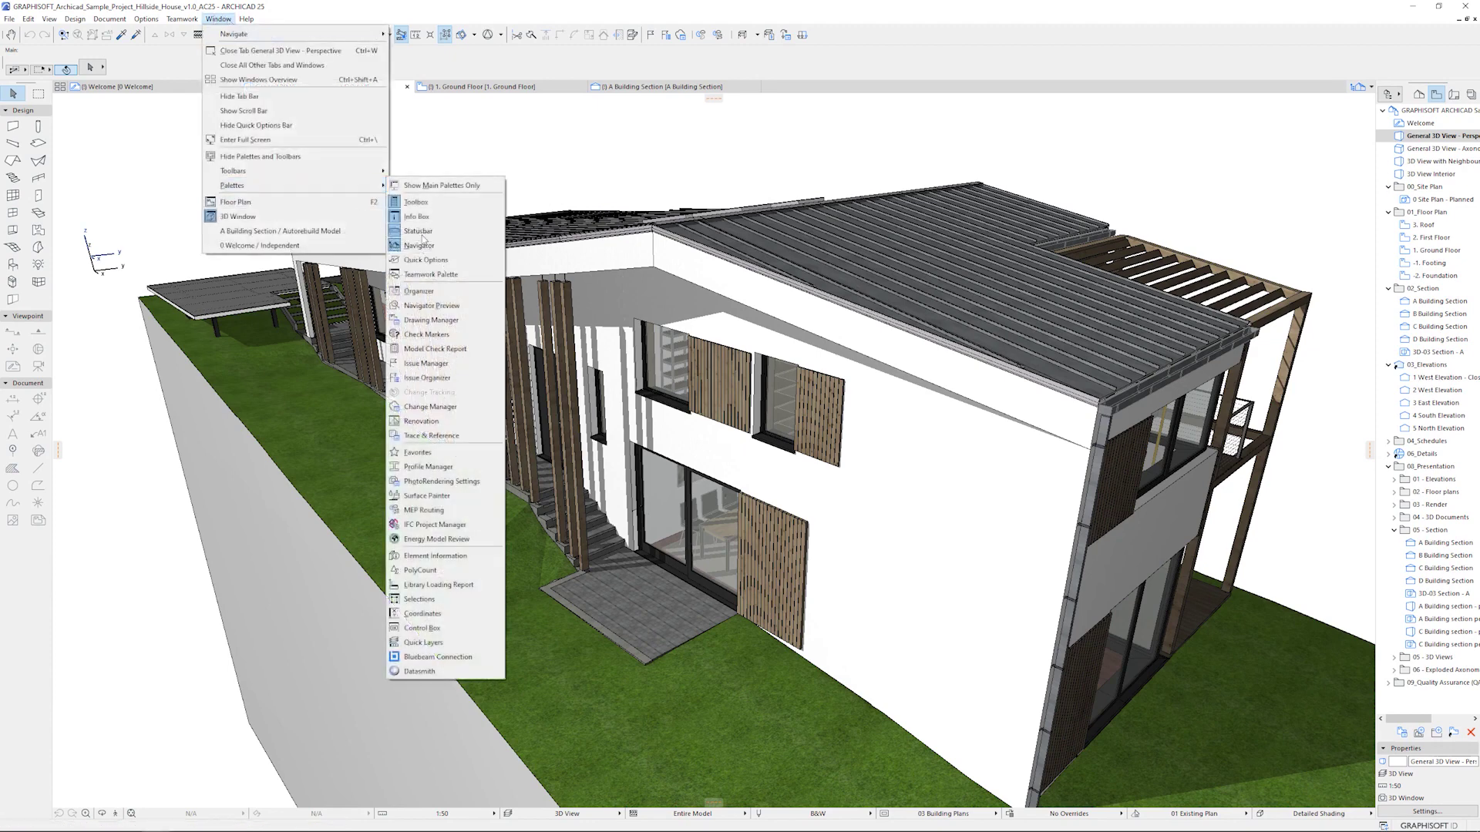
{"action": "left_click", "coordinate": [419, 671]}
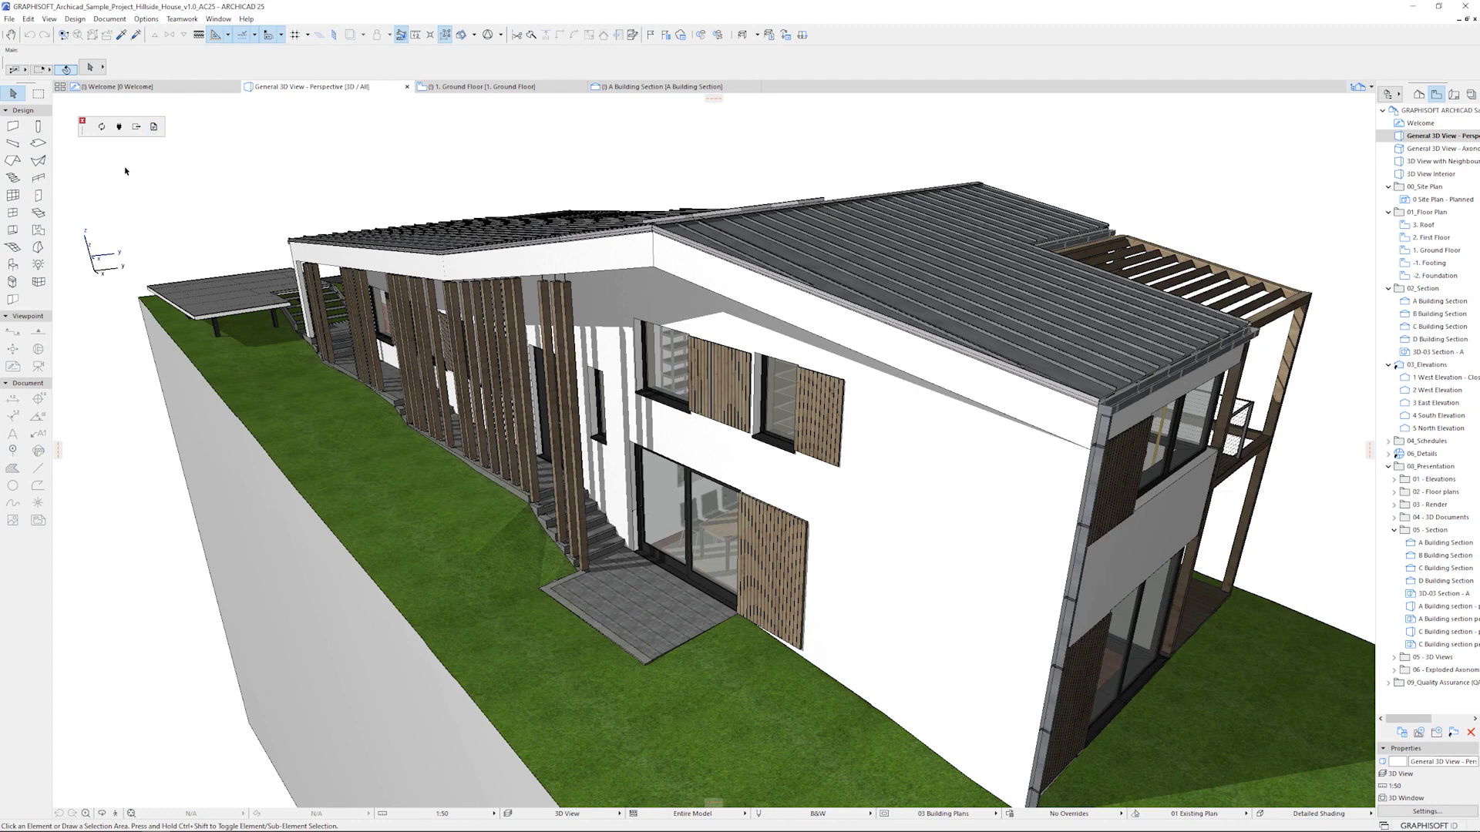
- In Twinmotion, add an Archicad Direct Link import of Hillside House, collapsed by material
{"action": "key", "text": "alt+Tab"}
{"action": "mouse_move", "coordinate": [126, 825]}
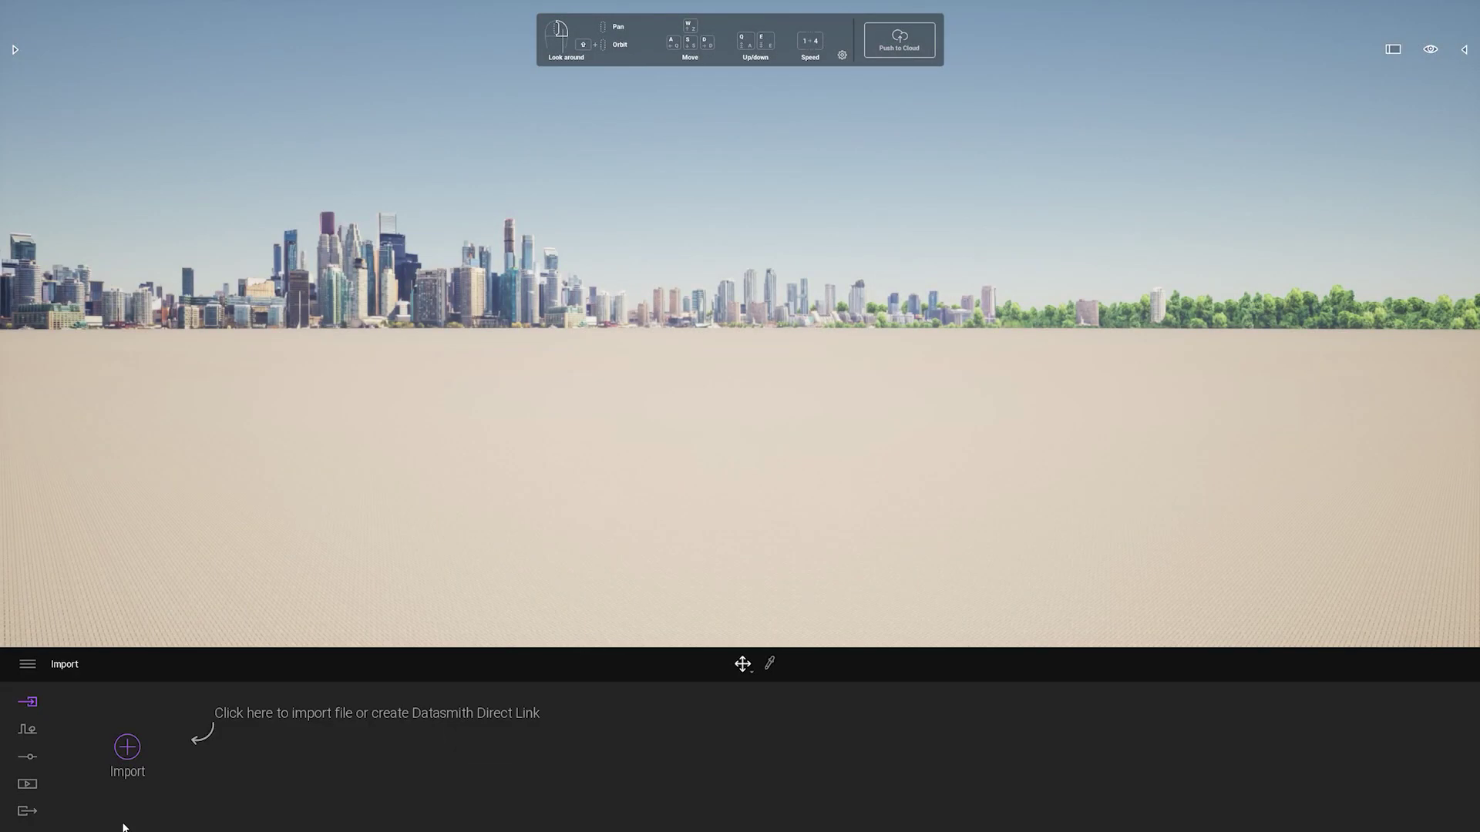
{"action": "left_click", "coordinate": [125, 748]}
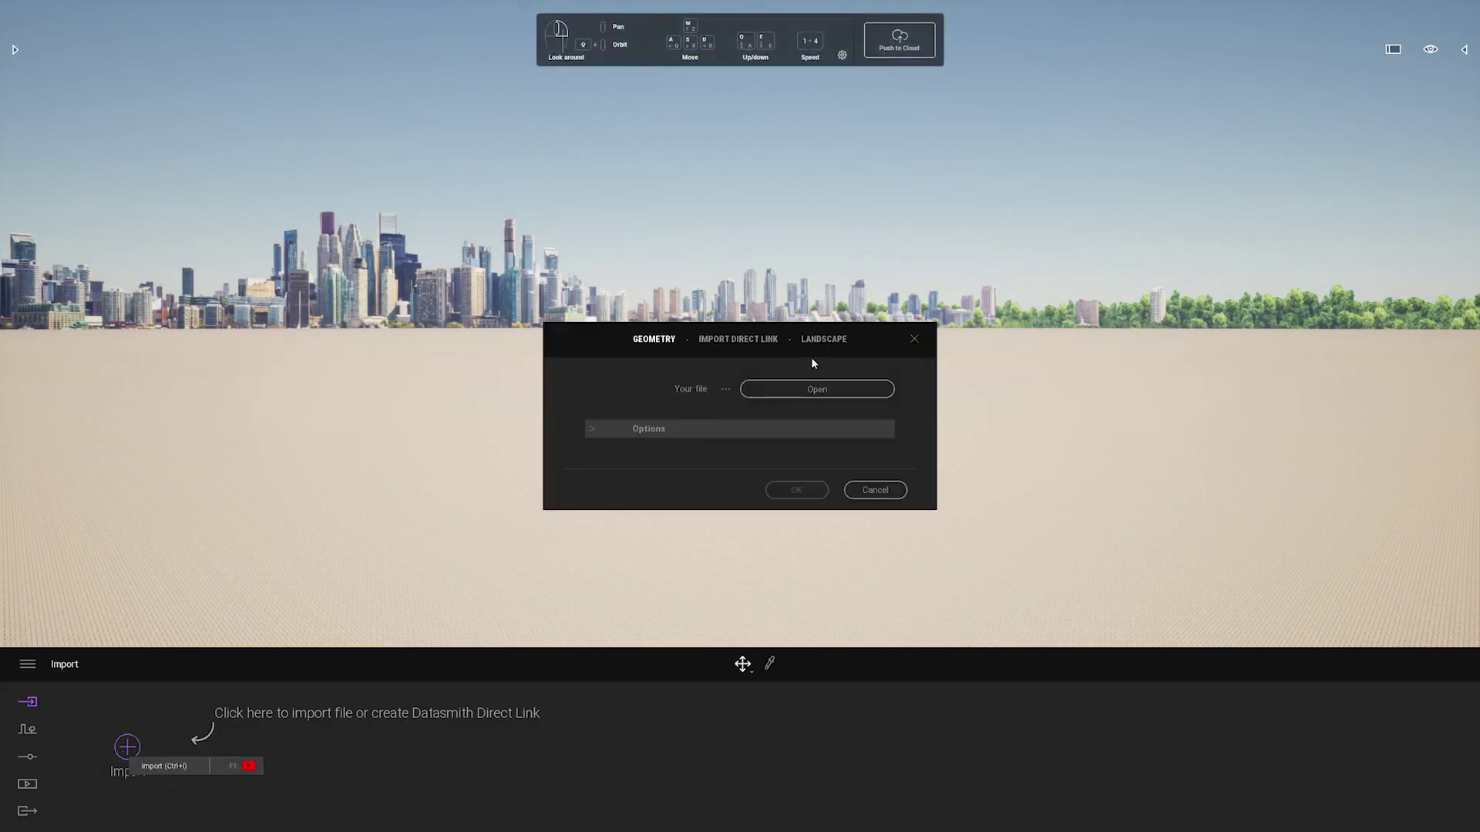
{"action": "left_click", "coordinate": [767, 344]}
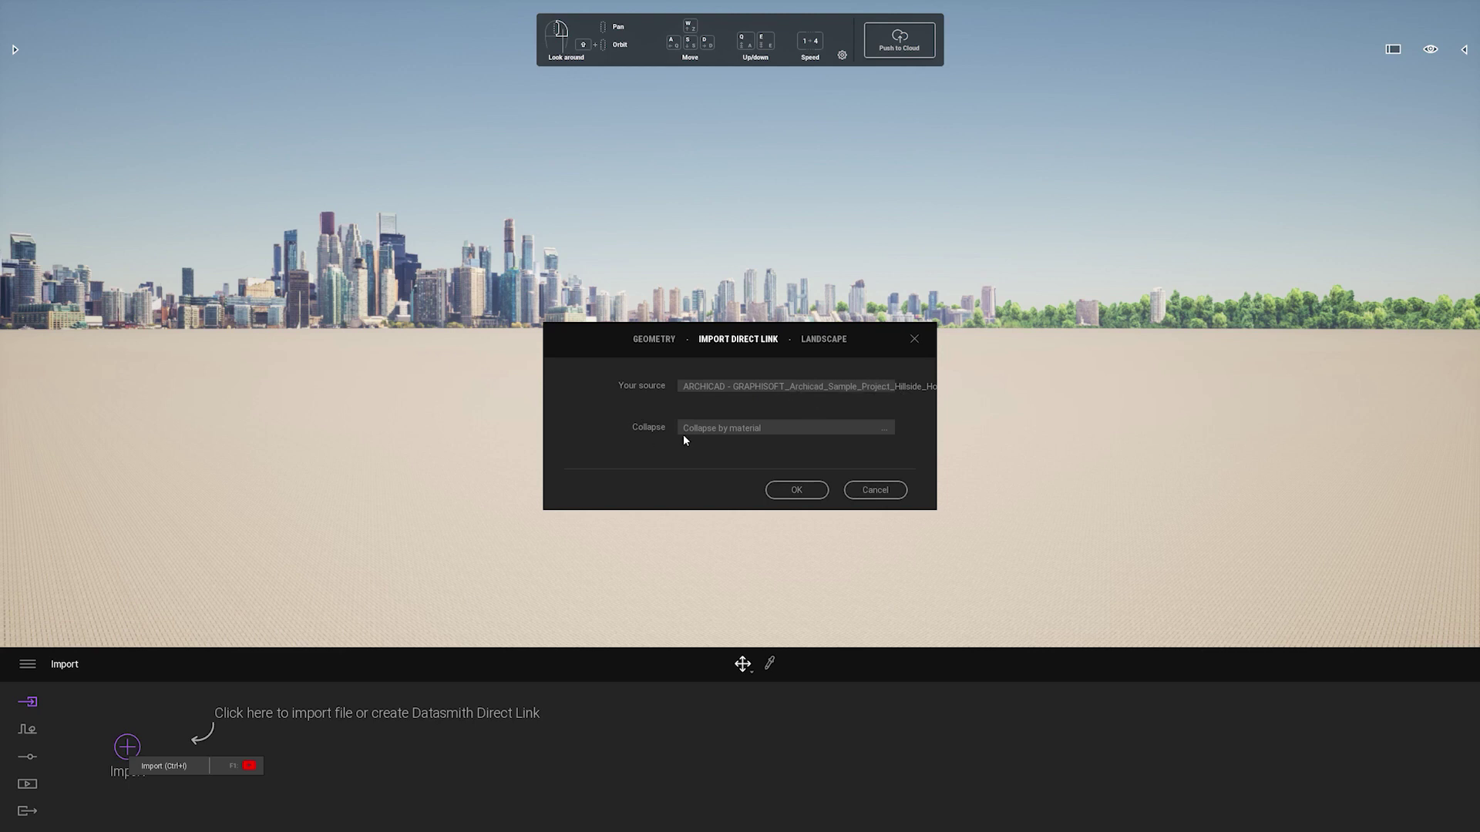
{"action": "left_click", "coordinate": [797, 490]}
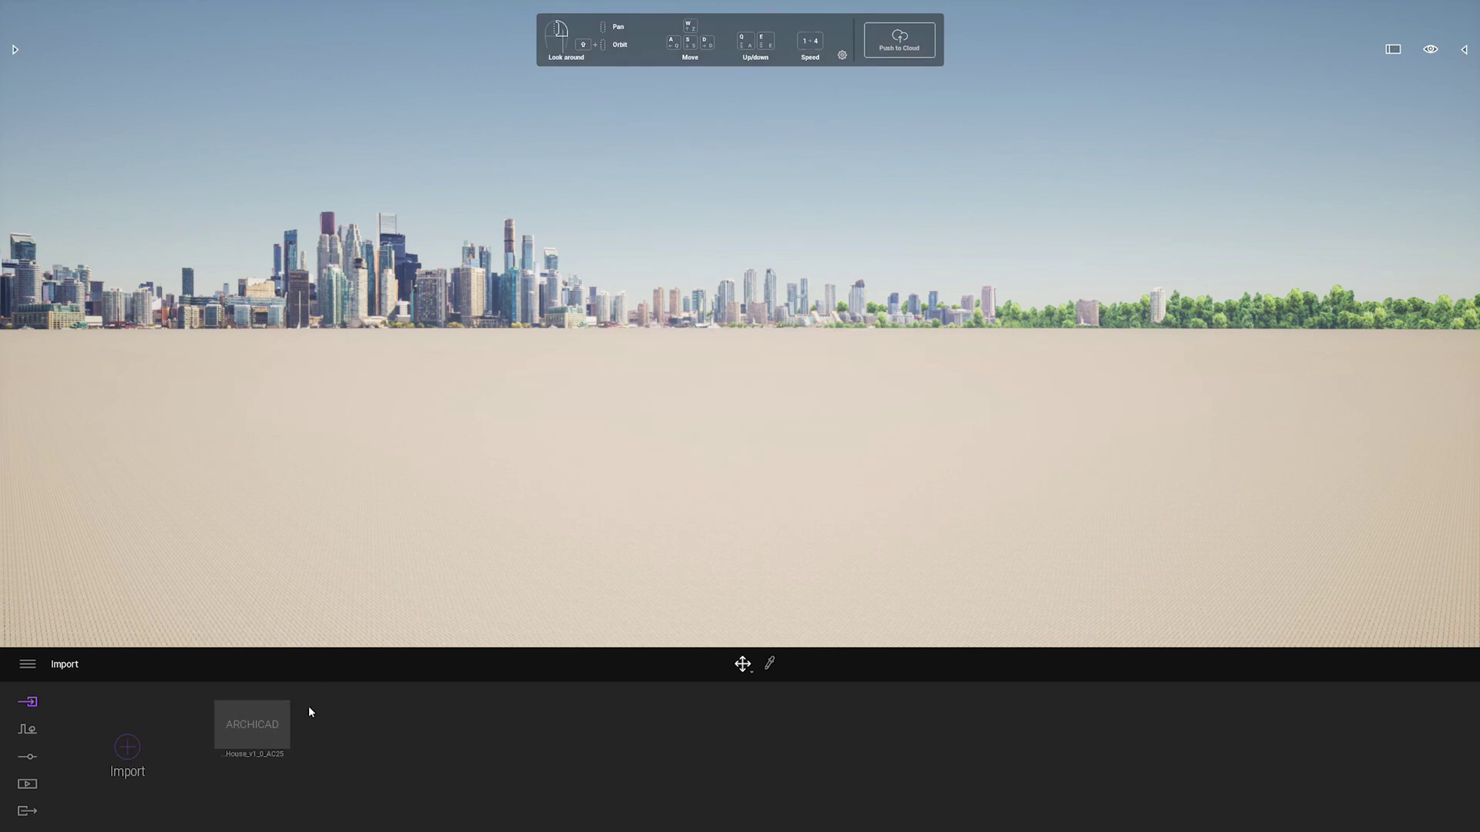
- Back in Archicad, run Synchronize with Direct Link to push the house to Twinmotion
{"action": "key", "text": "alt+Tab"}
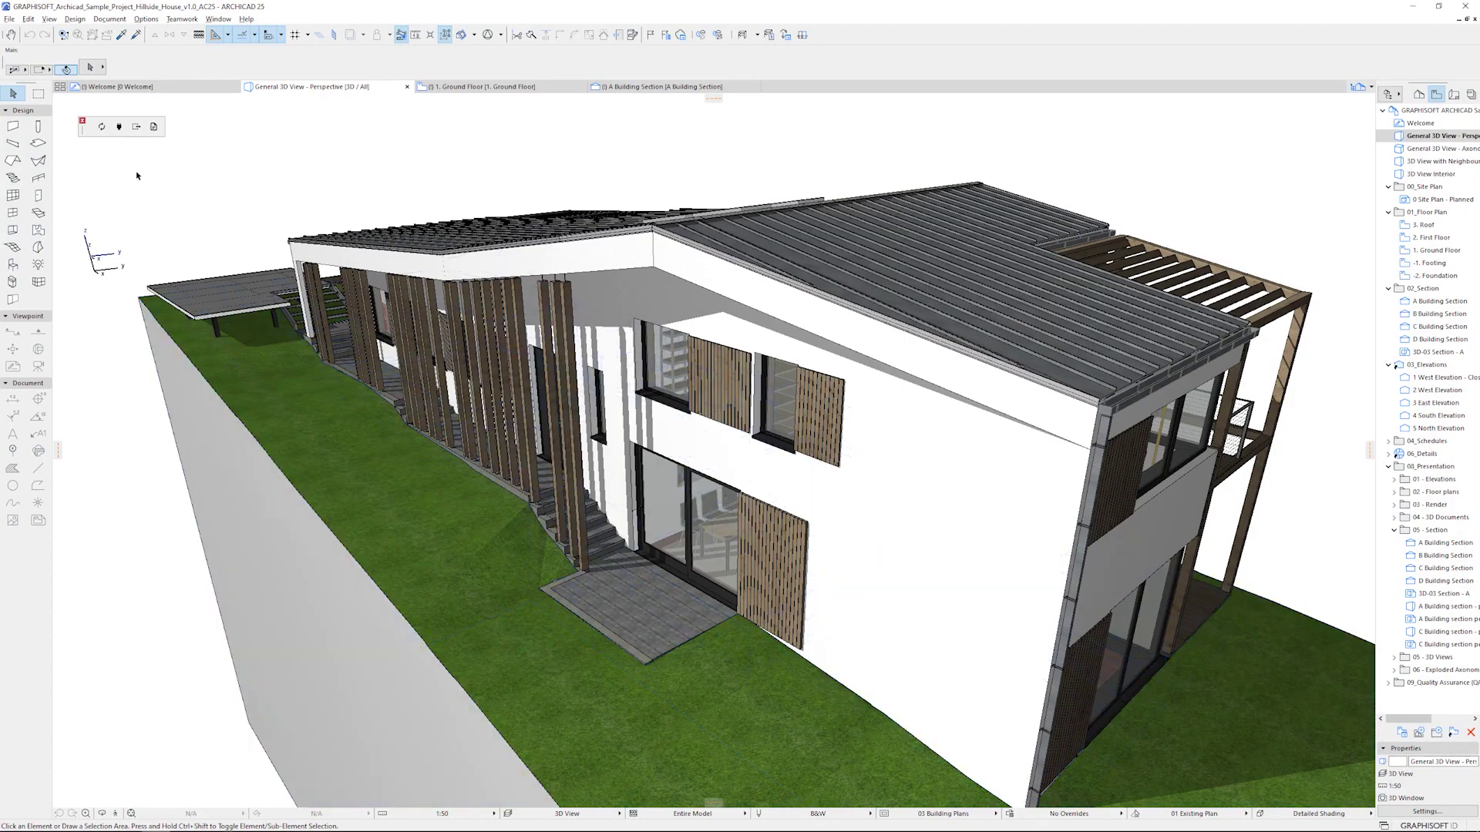
{"action": "left_click", "coordinate": [102, 128]}
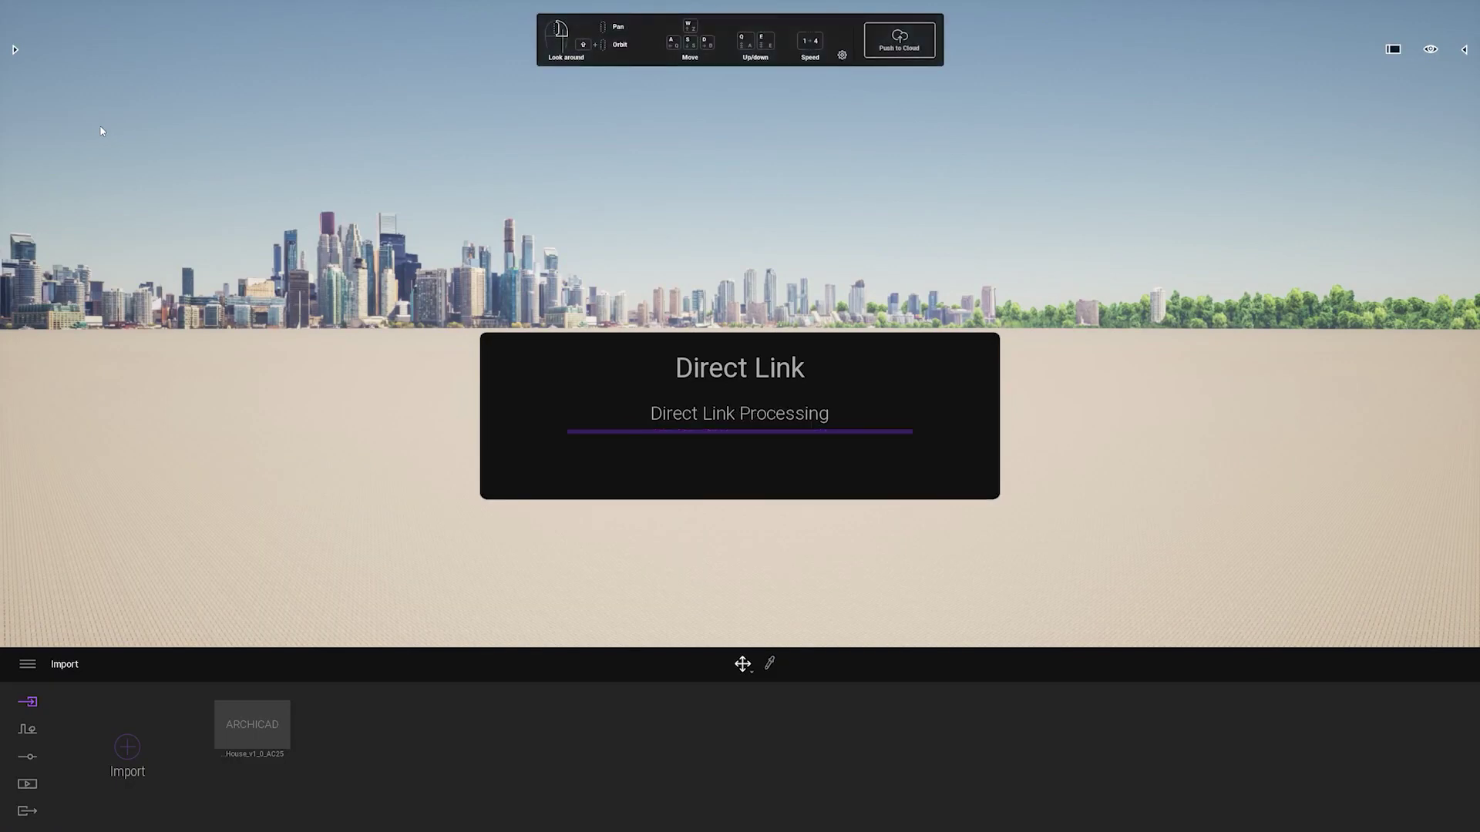
- Open the Scene graph, hide Starting Ground, and collapse the GRAPHISOFT project folder
{"action": "left_click", "coordinate": [1464, 51]}
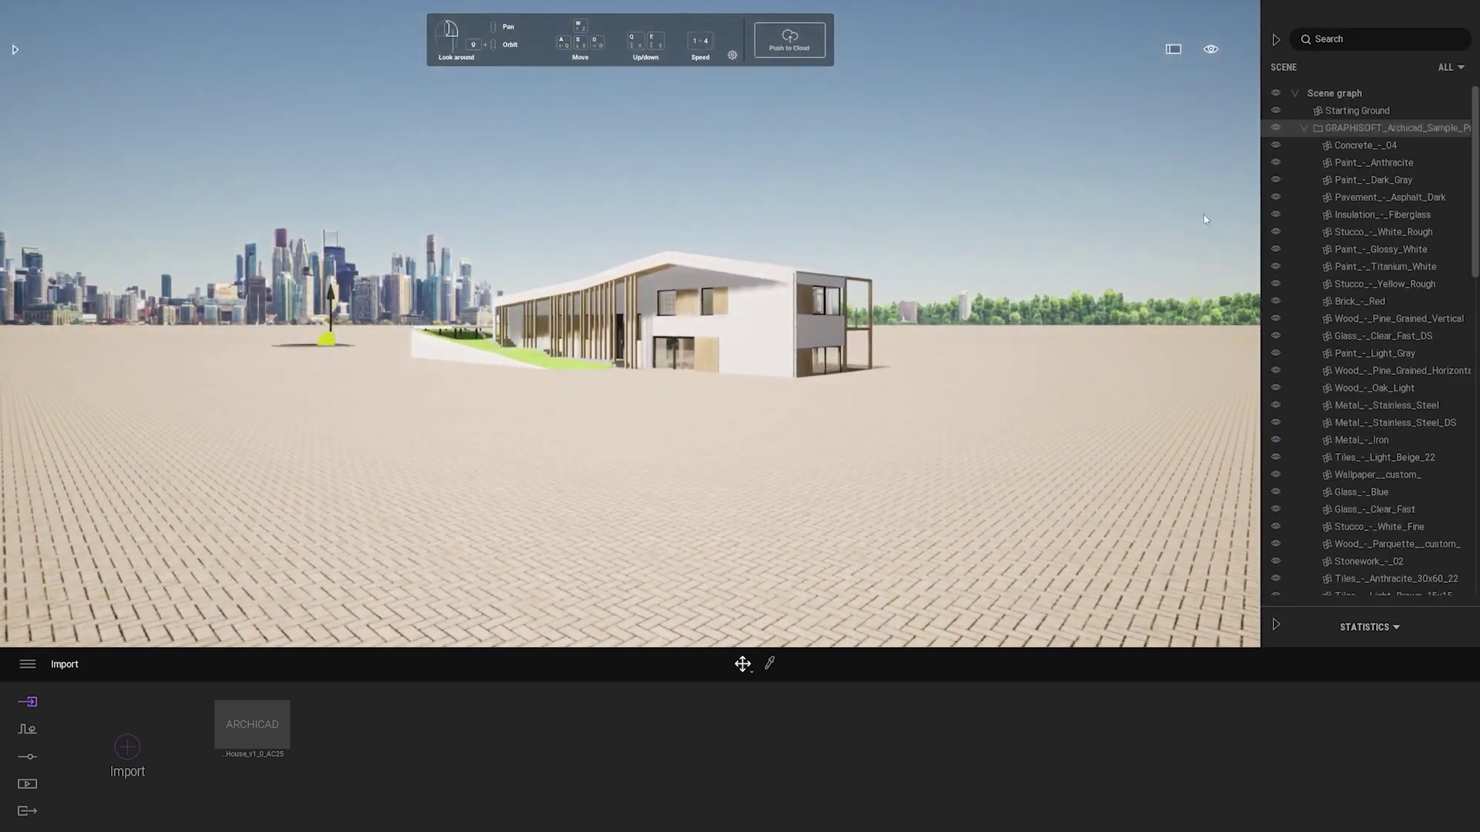
{"action": "left_click", "coordinate": [1275, 110]}
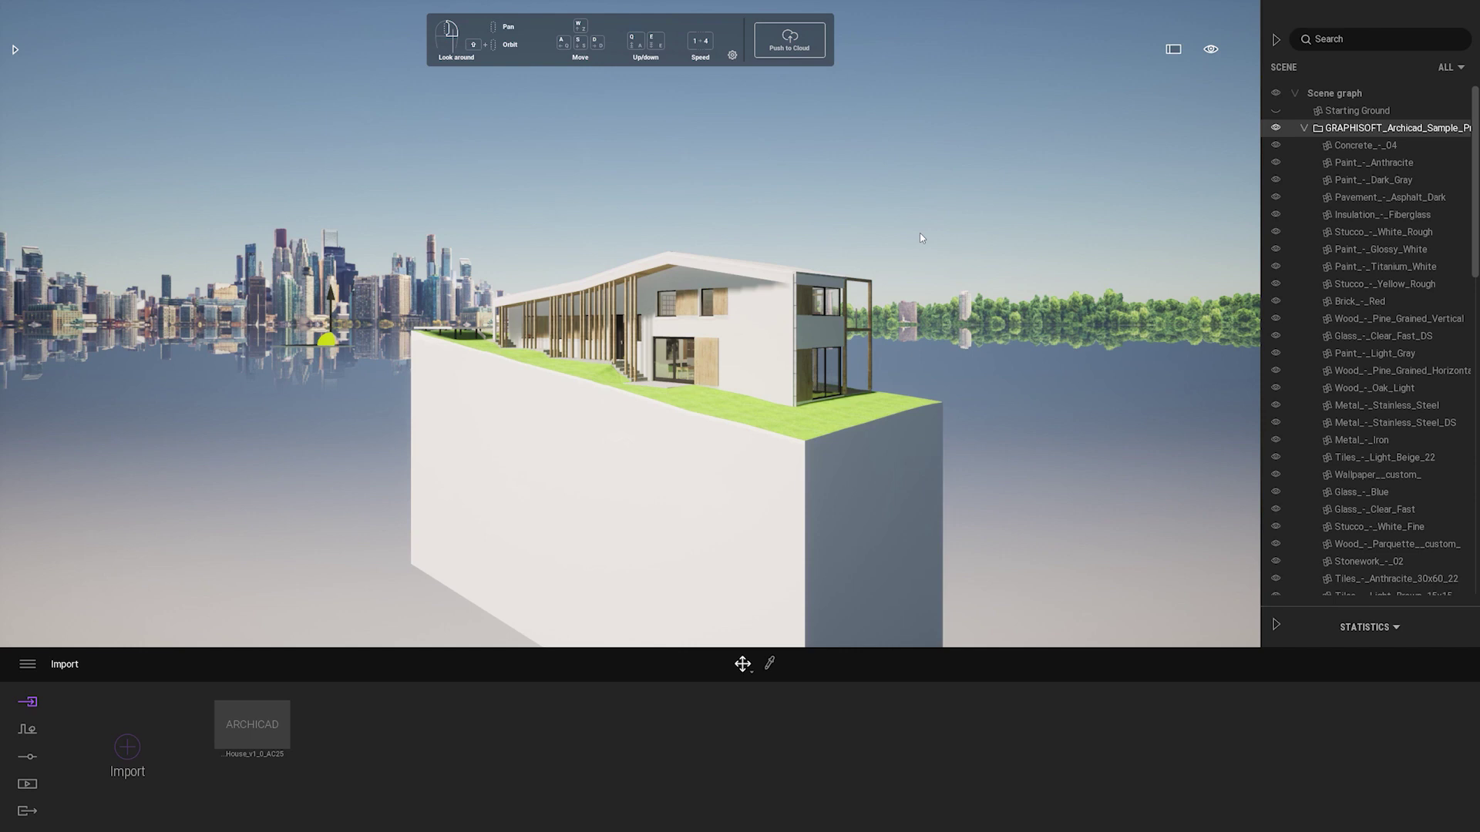
{"action": "left_click", "coordinate": [1303, 128]}
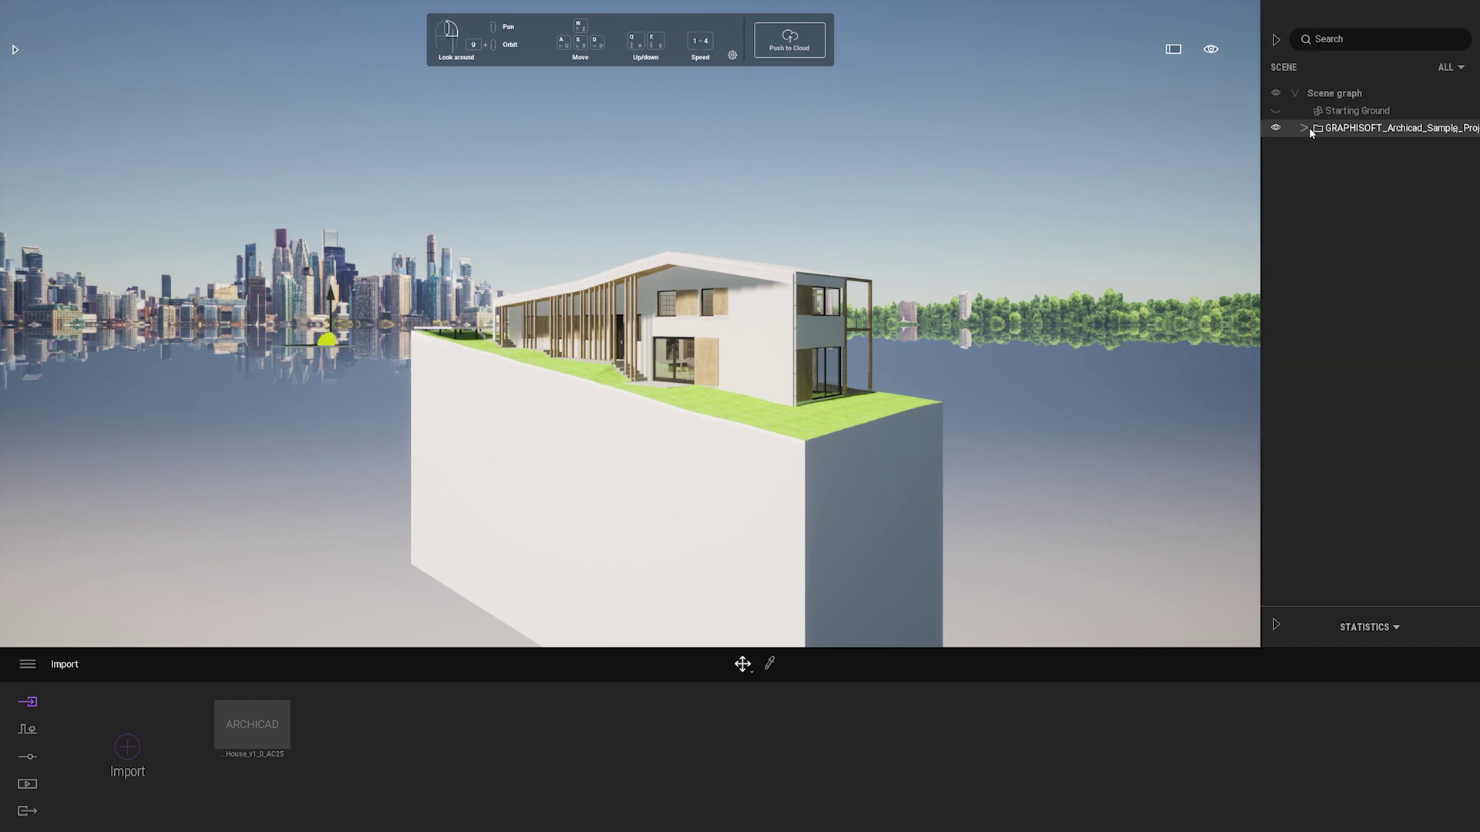
- Delete the GRAPHISOFT house and its ARCHICAD import, then start a new import
{"action": "key", "text": "Delete"}
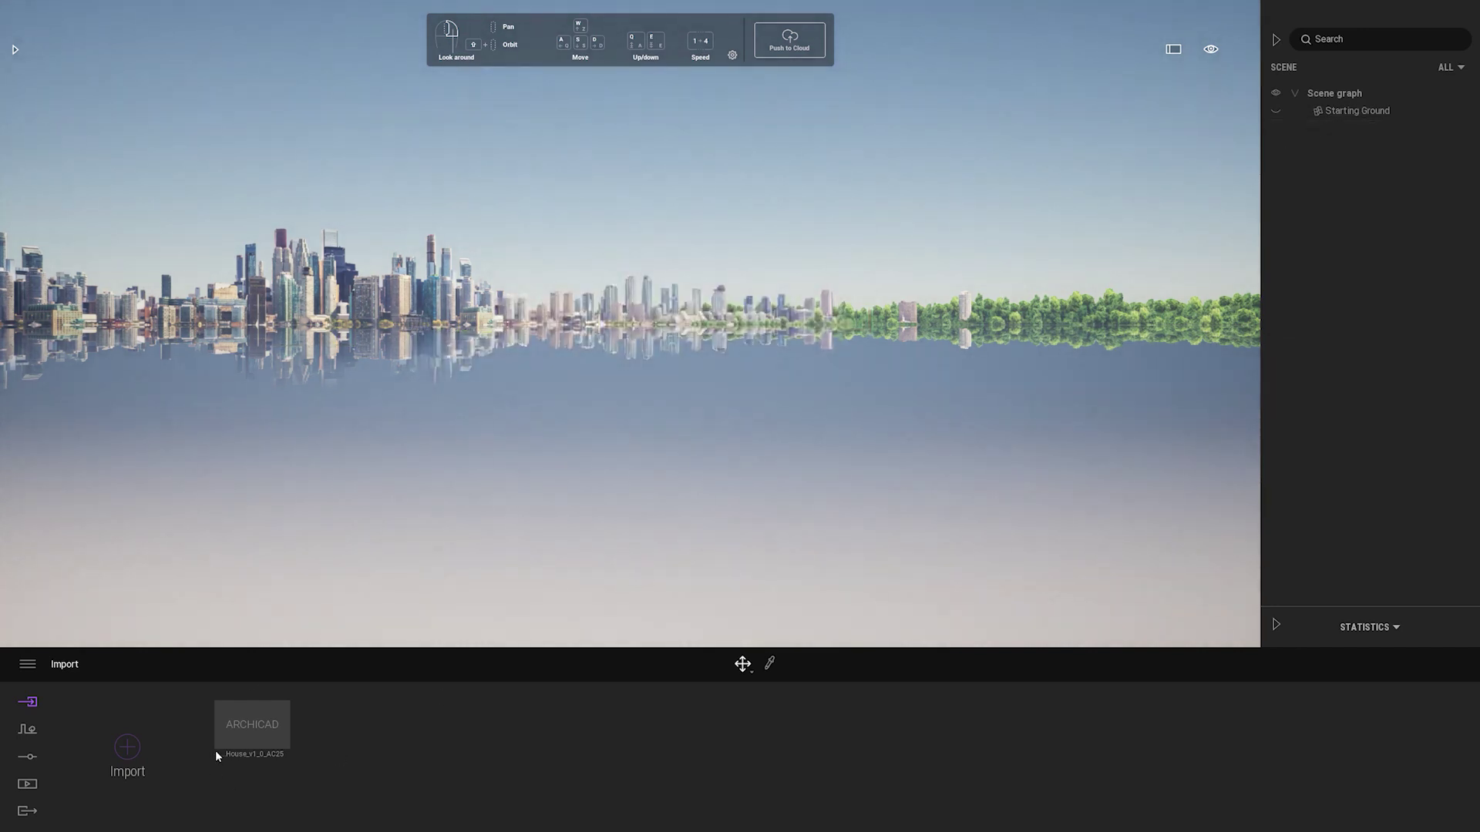
{"action": "left_click", "coordinate": [253, 691]}
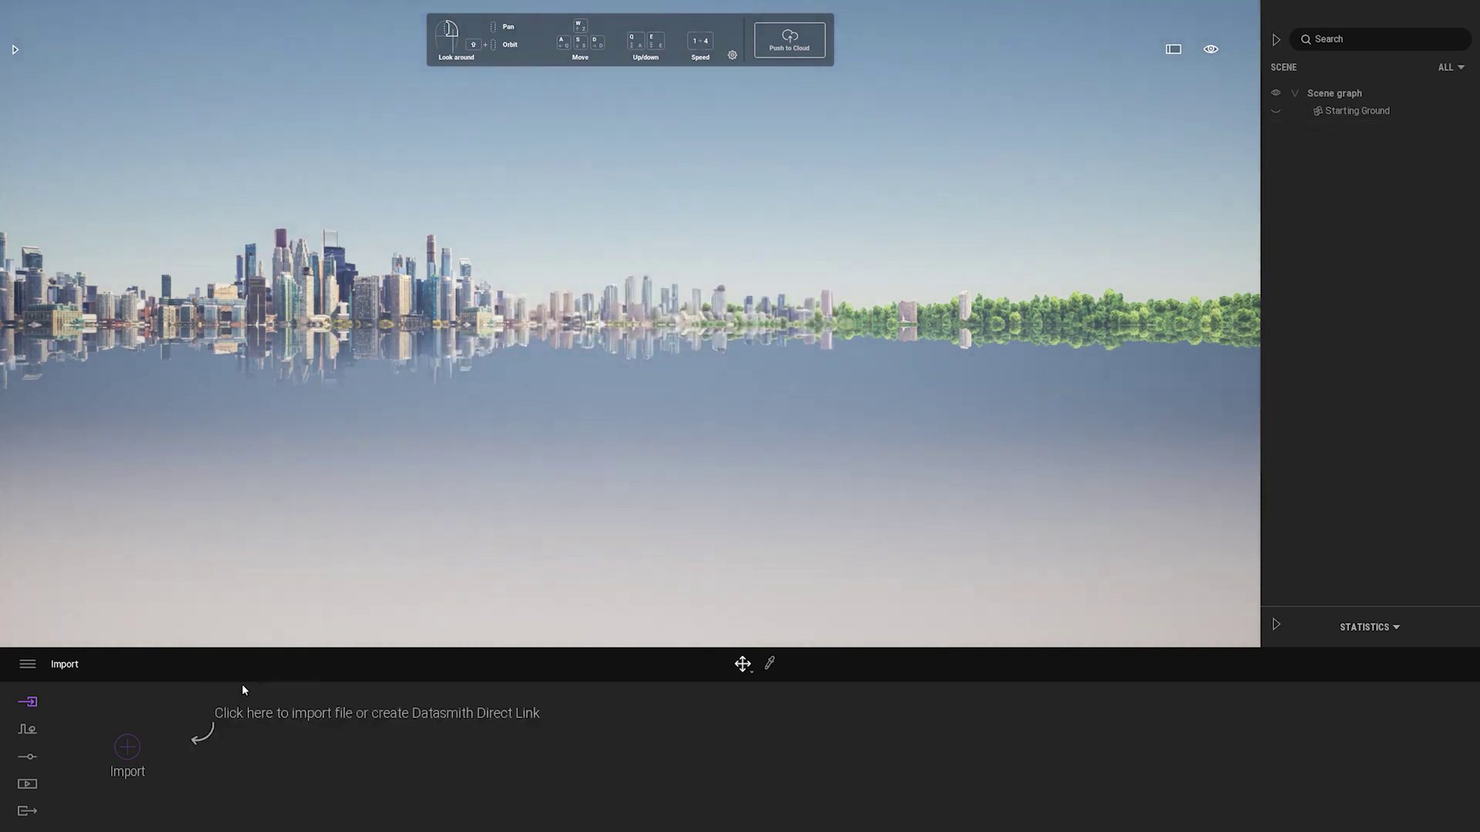
{"action": "left_click", "coordinate": [128, 747]}
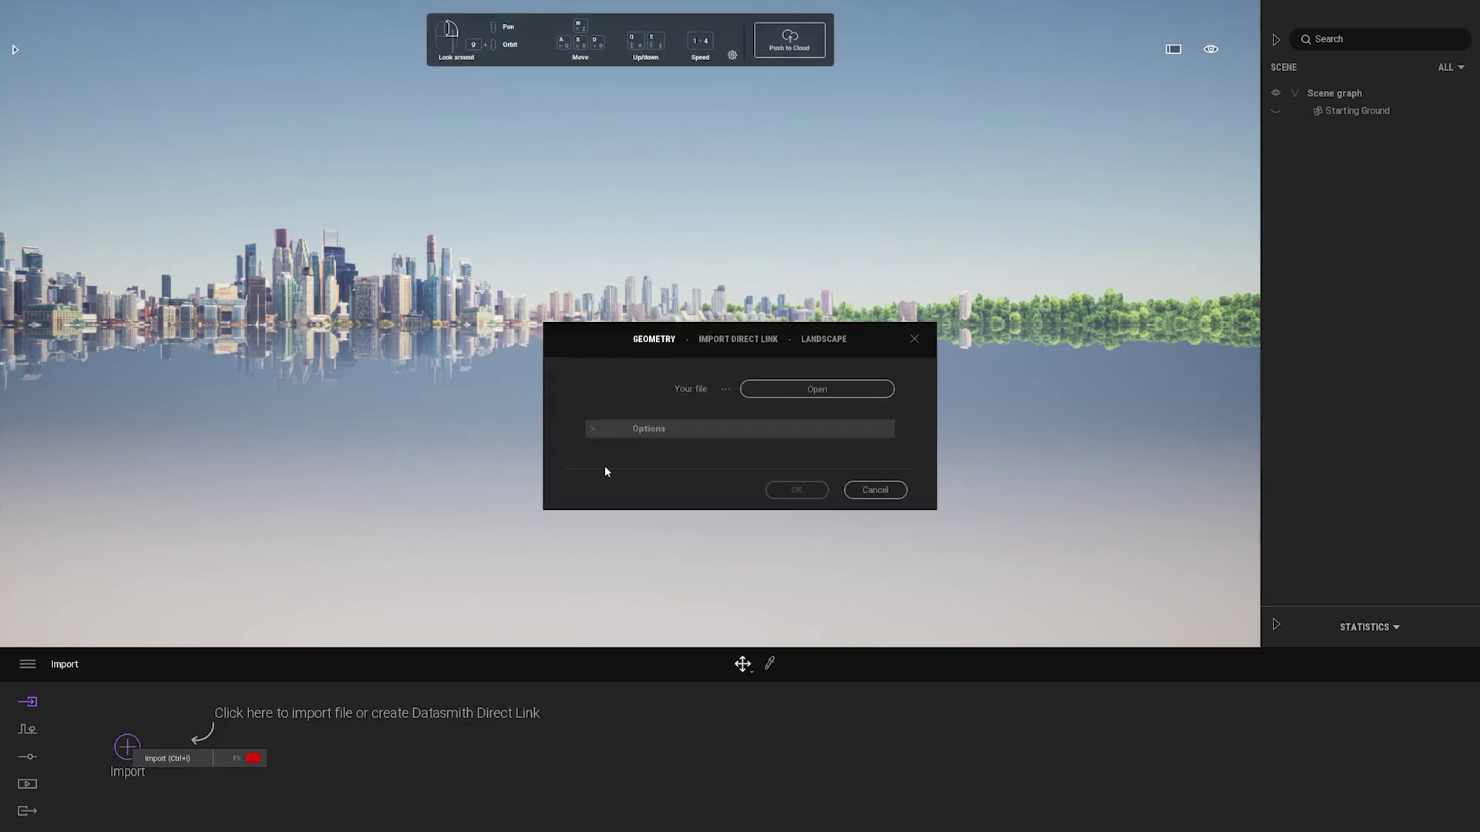
- Import Project Hillside.udatasmith from Desktop > Datasmith Overview Resources > … > Datasmith Files, collapsed by material, Z up
{"action": "left_click", "coordinate": [790, 390]}
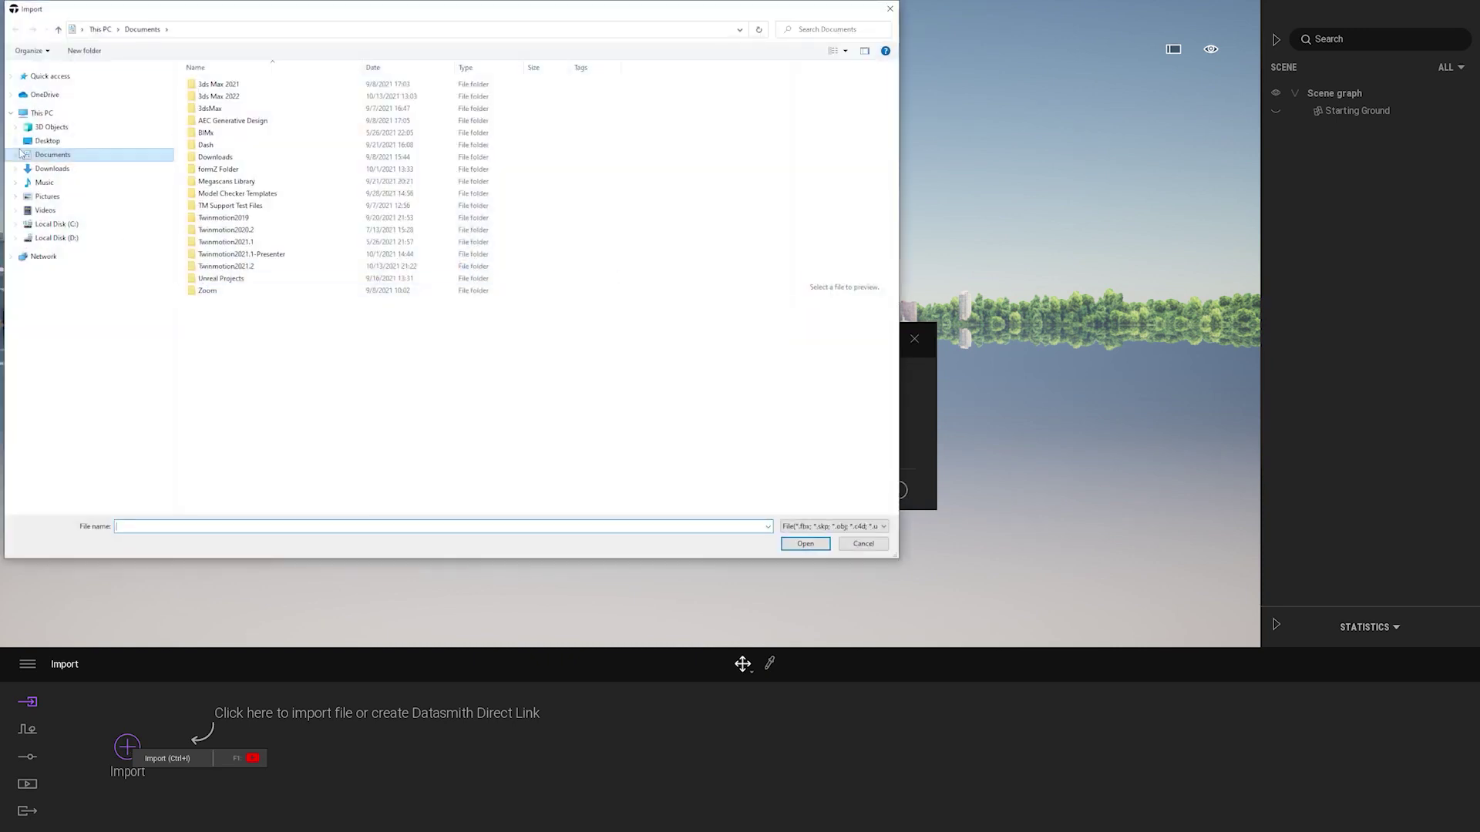
{"action": "left_click", "coordinate": [47, 141]}
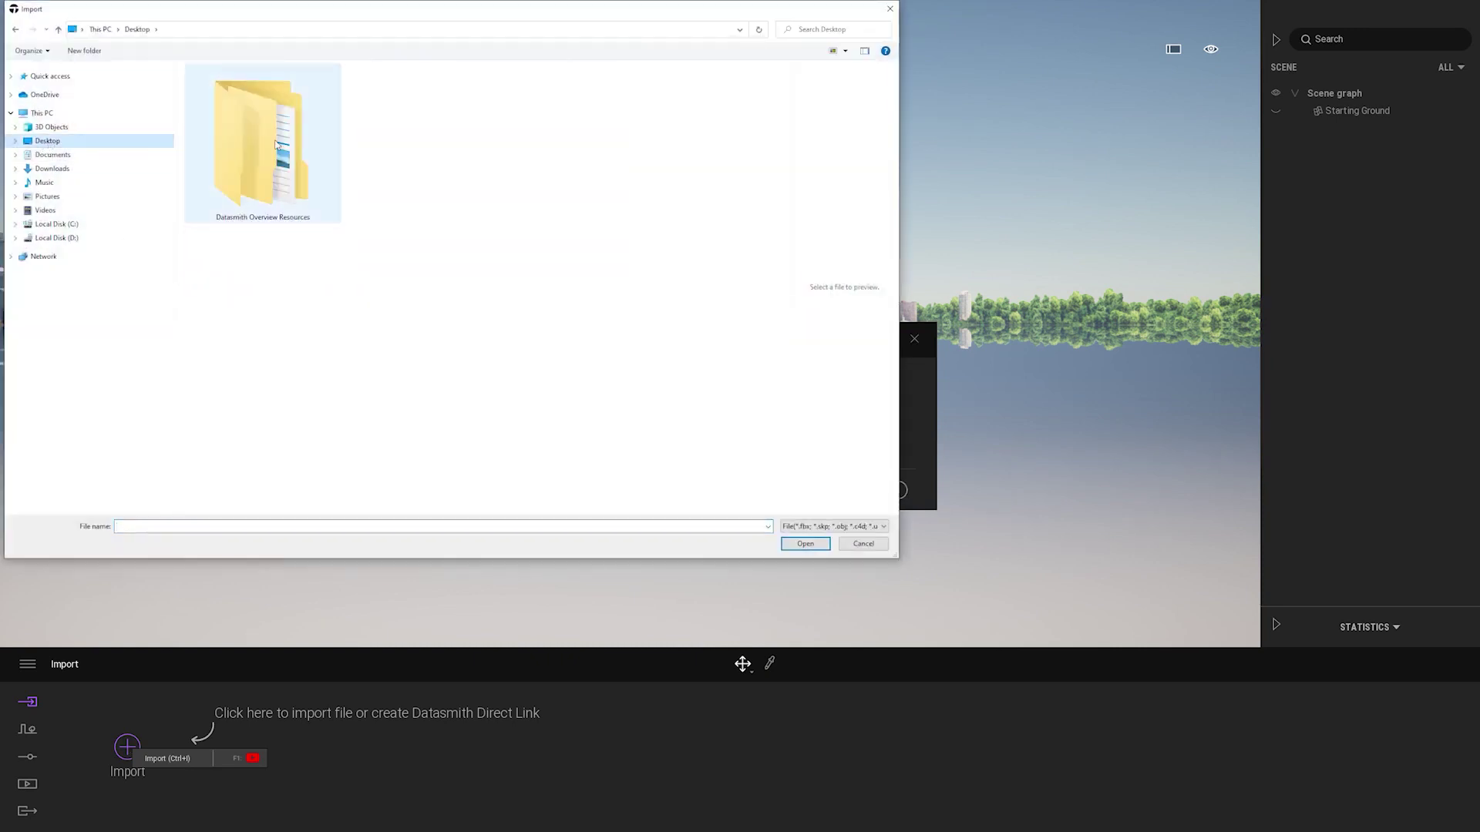
{"action": "double_click", "coordinate": [262, 147]}
{"action": "double_click", "coordinate": [219, 97]}
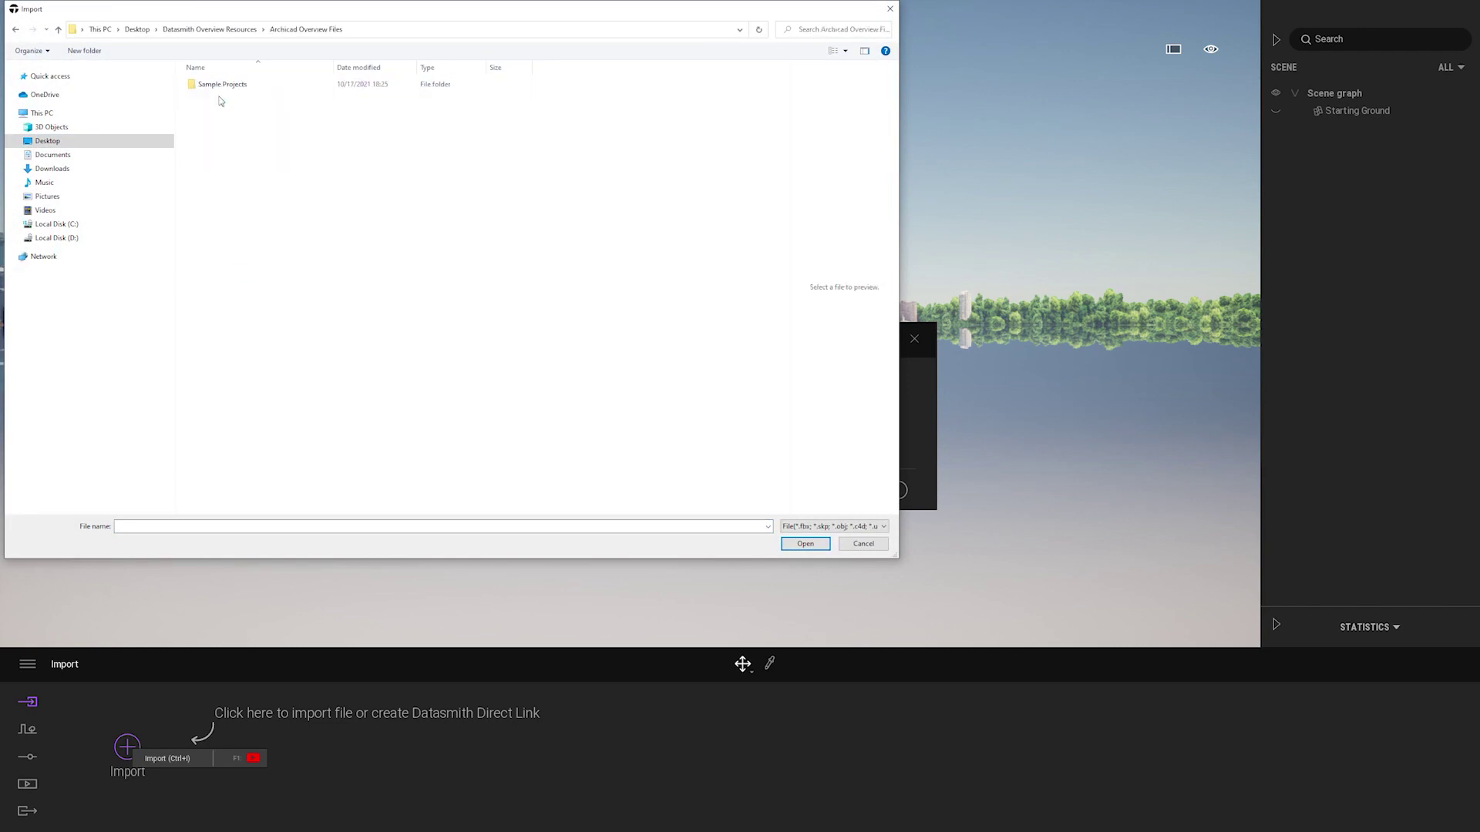
{"action": "double_click", "coordinate": [222, 86]}
{"action": "double_click", "coordinate": [222, 84]}
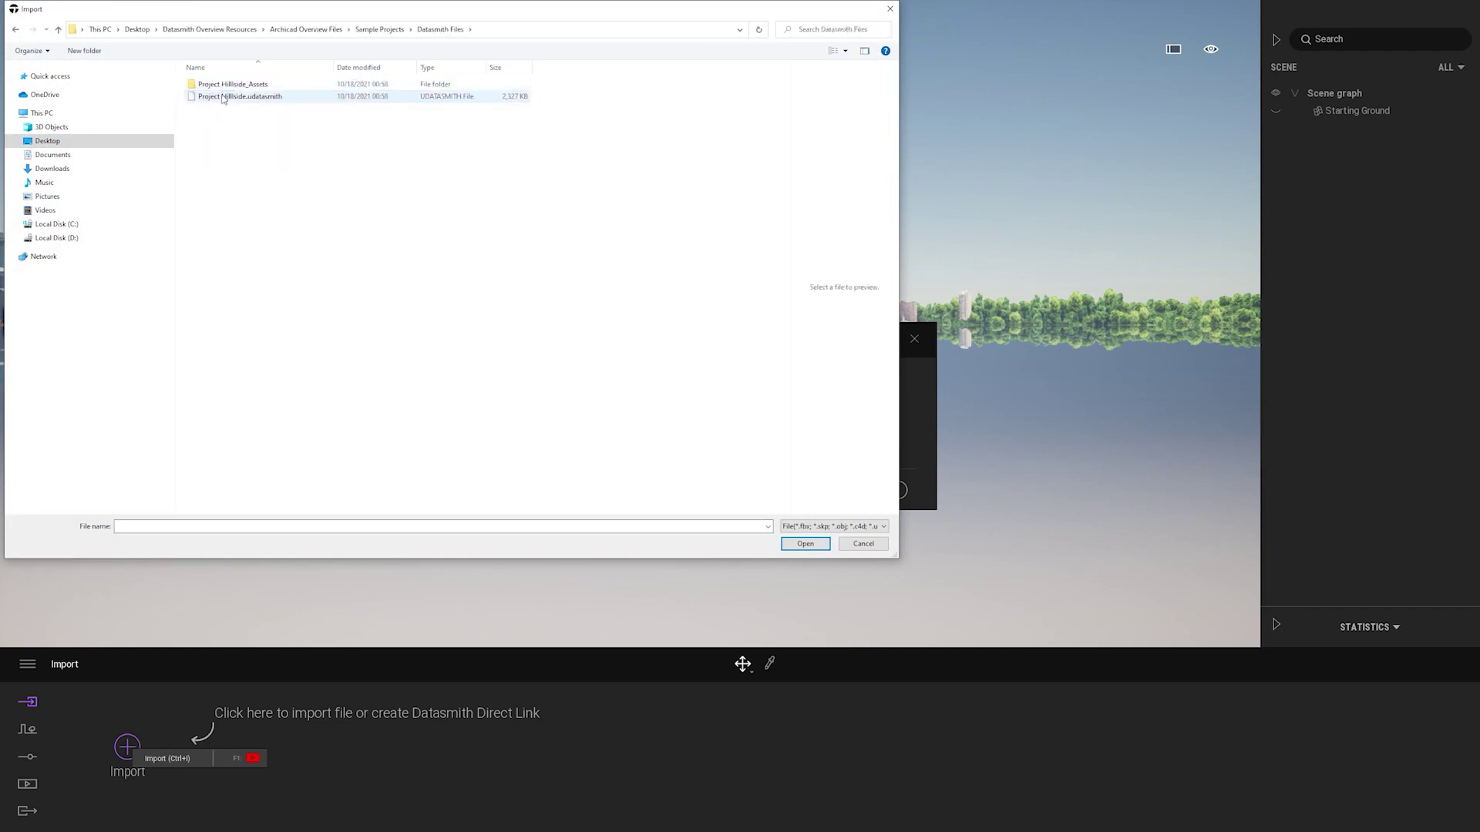
{"action": "left_click", "coordinate": [223, 98]}
{"action": "left_click", "coordinate": [805, 544]}
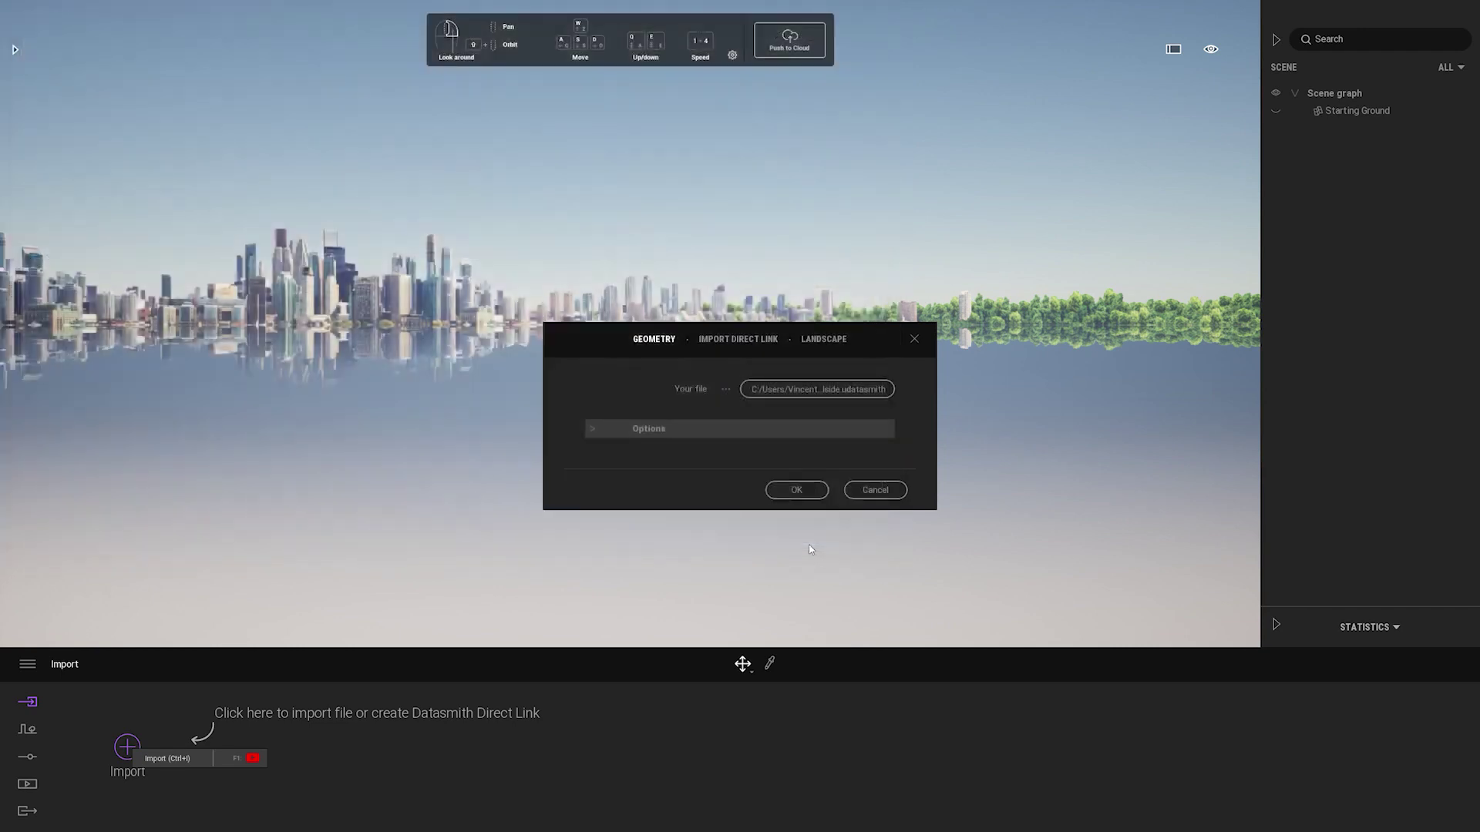
{"action": "left_click", "coordinate": [594, 430]}
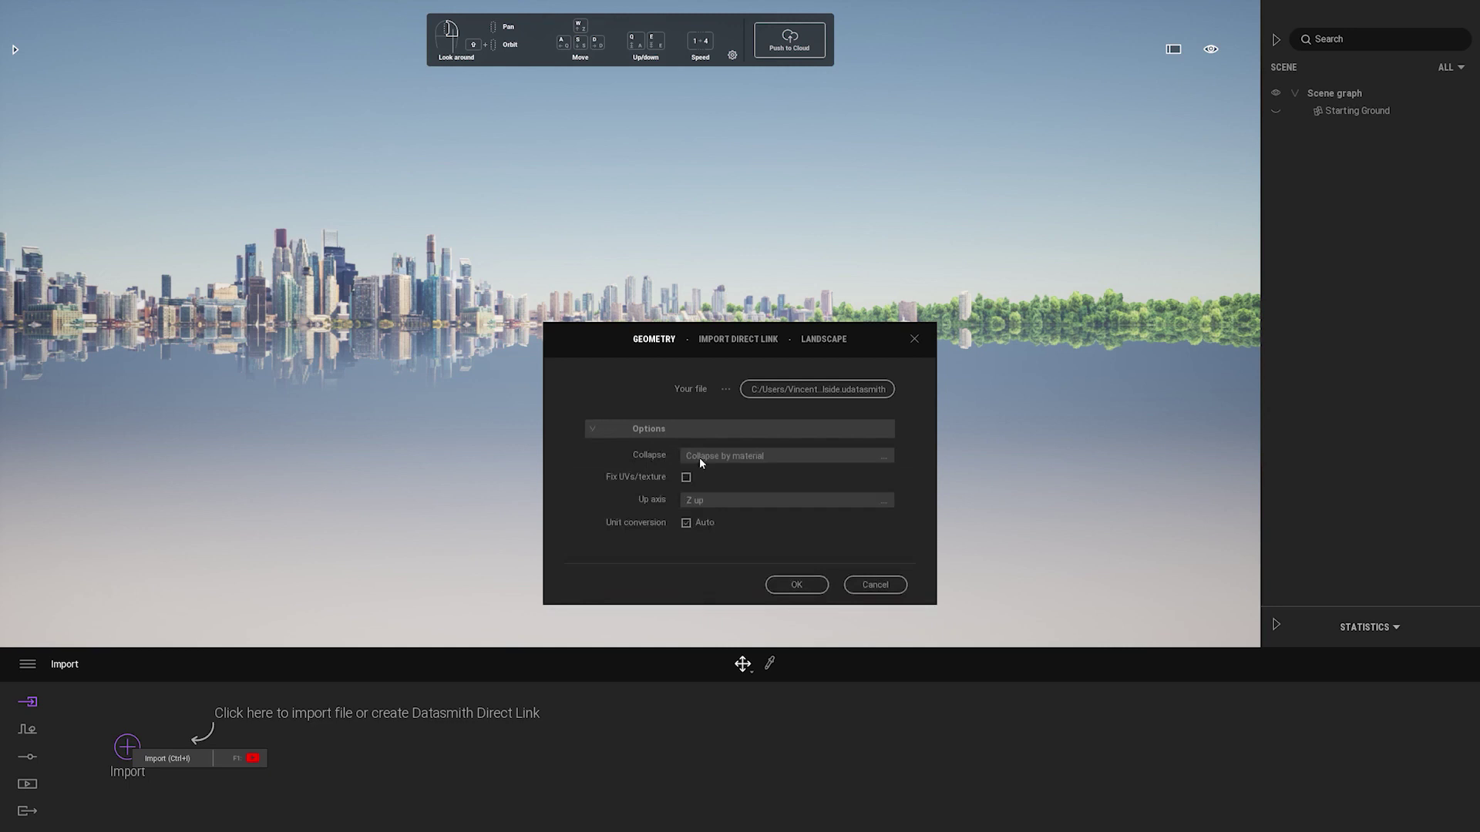
{"action": "left_click", "coordinate": [796, 585]}
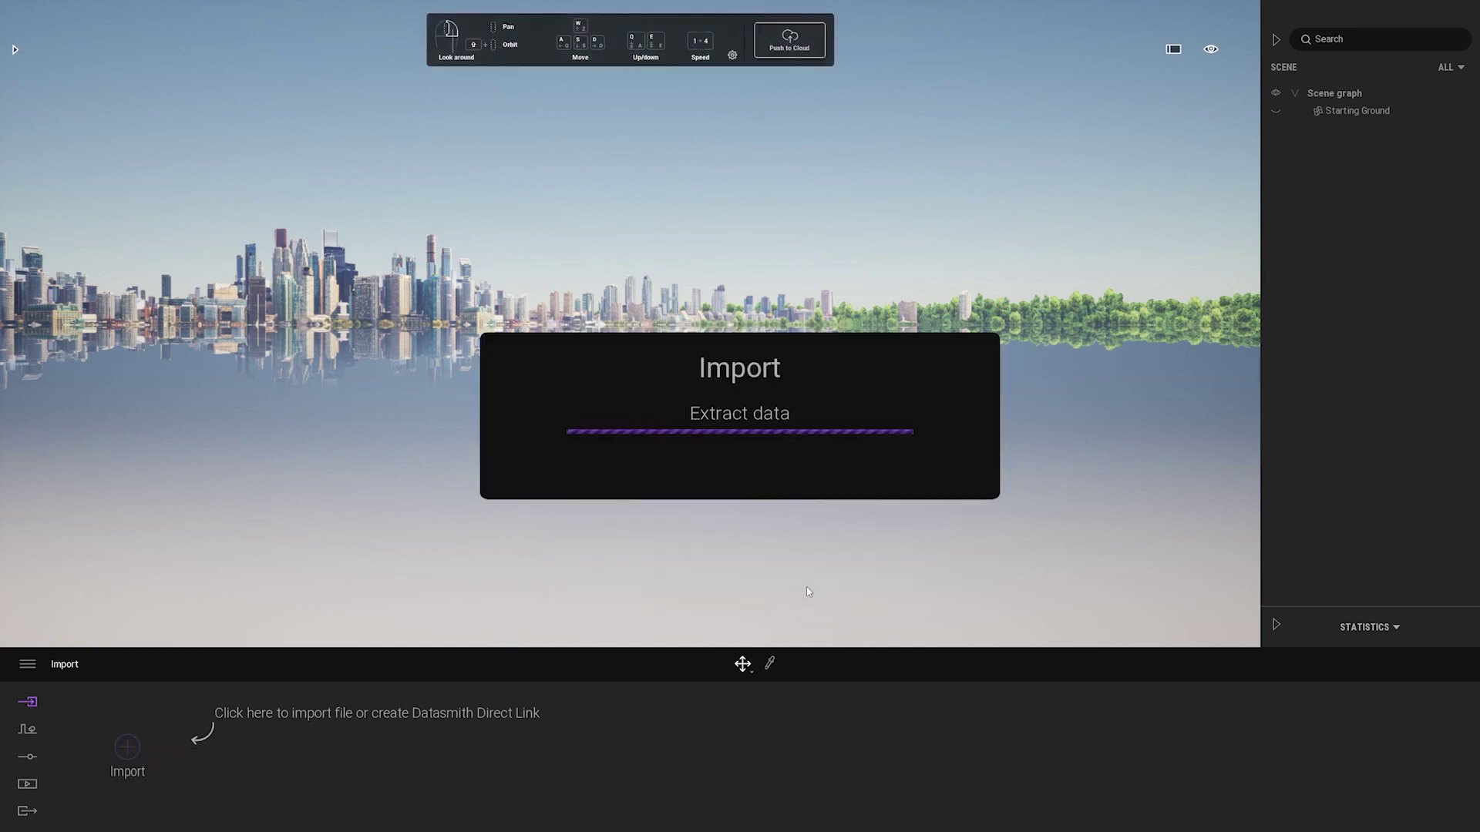
- Accept the material conflict resolution, zoom out on the house, and check the Project_Hillside import's menu
{"action": "left_click", "coordinate": [832, 523]}
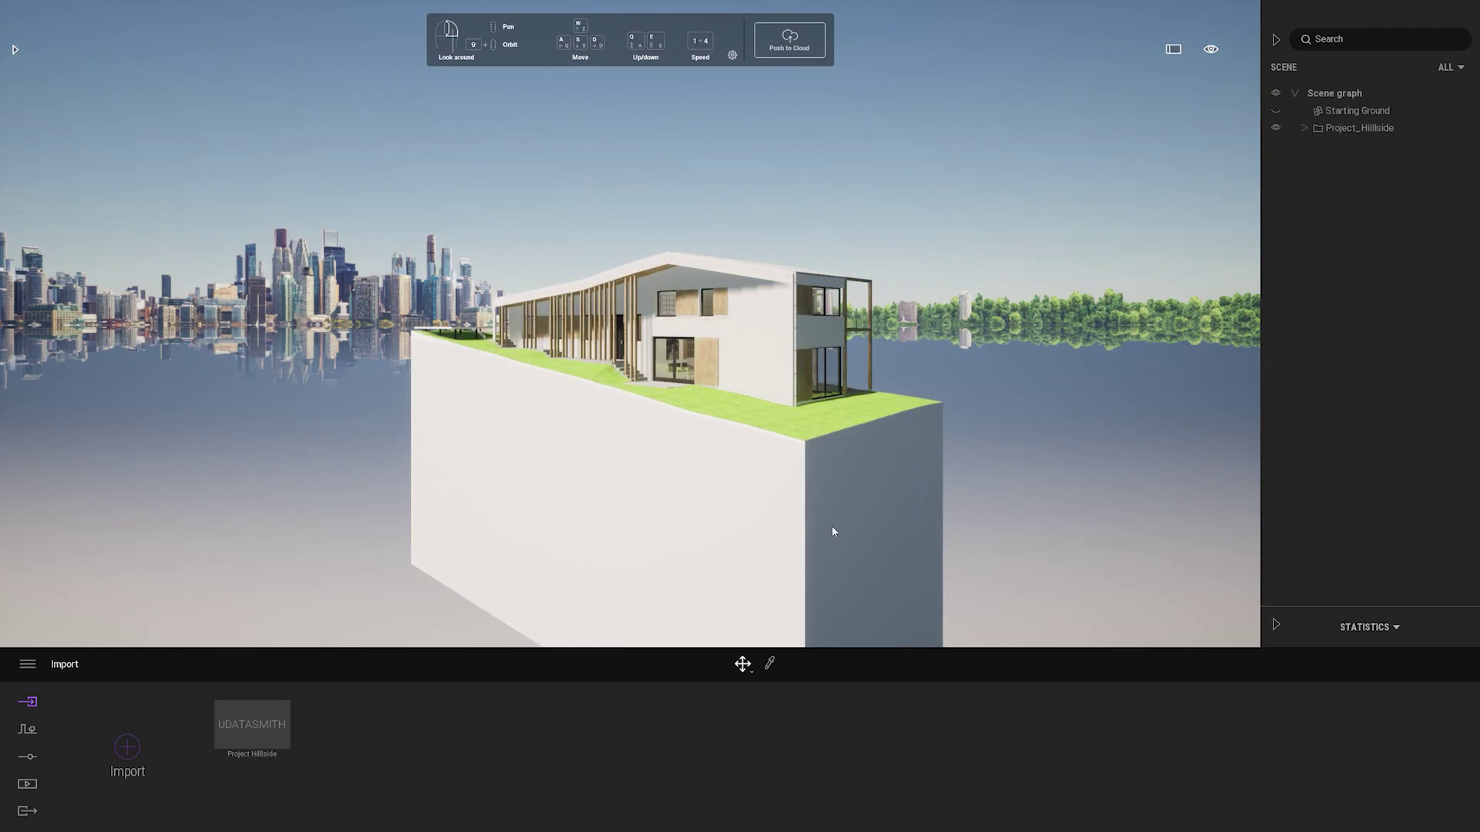
{"action": "scroll", "coordinate": [837, 494], "scroll_direction": "down", "scroll_amount": 3}
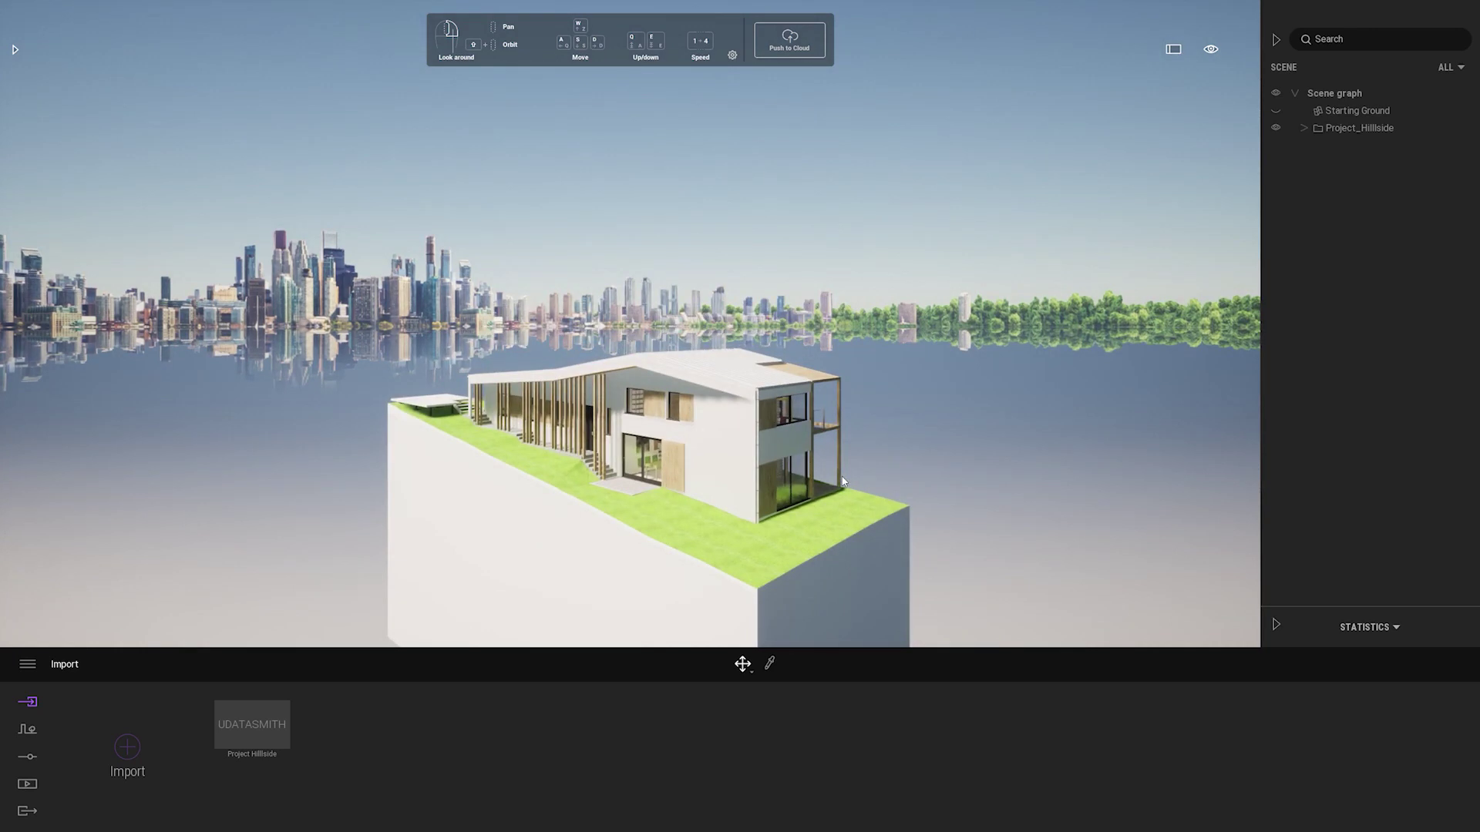
{"action": "left_click", "coordinate": [242, 691]}
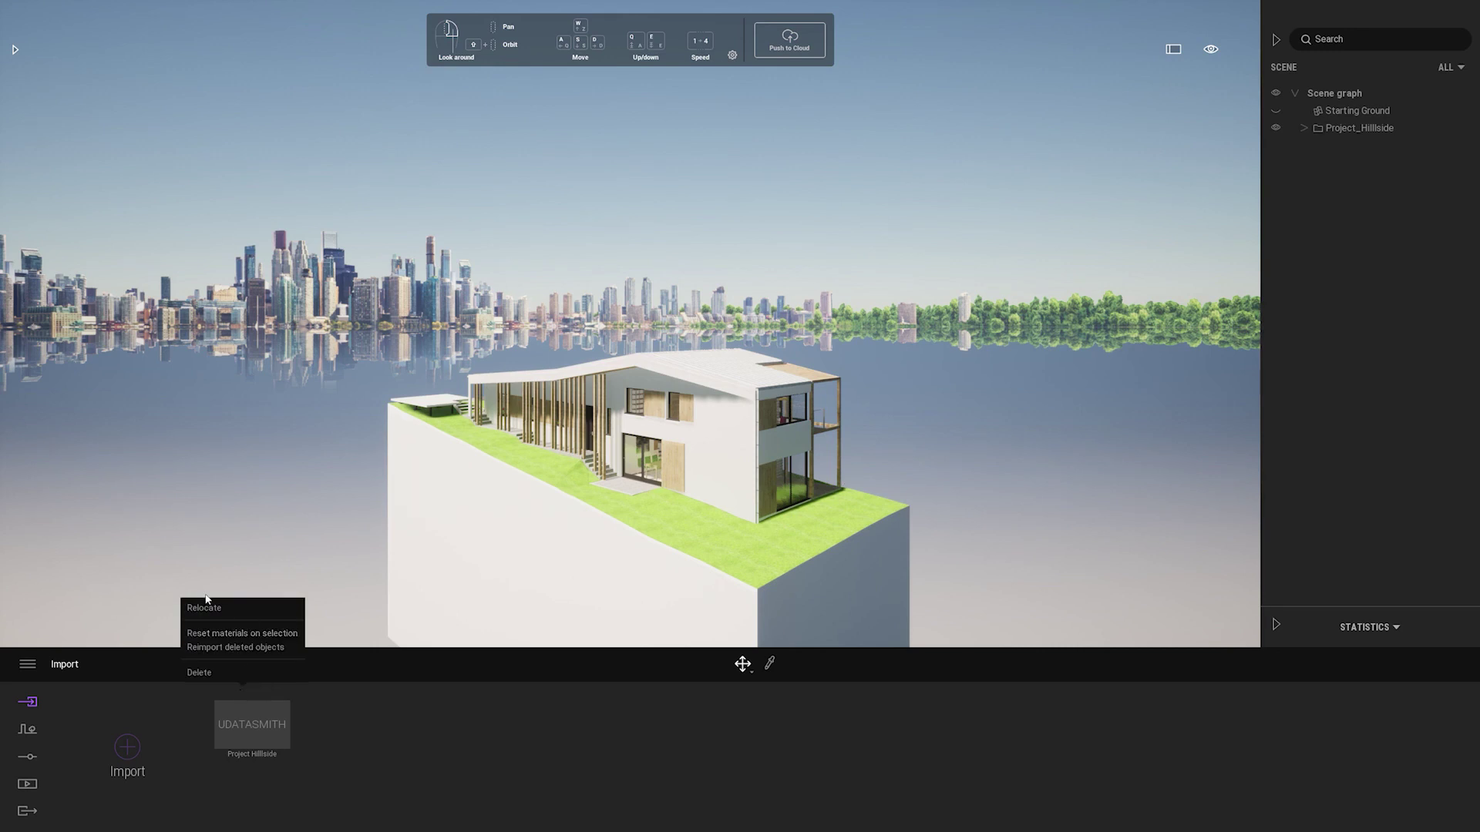